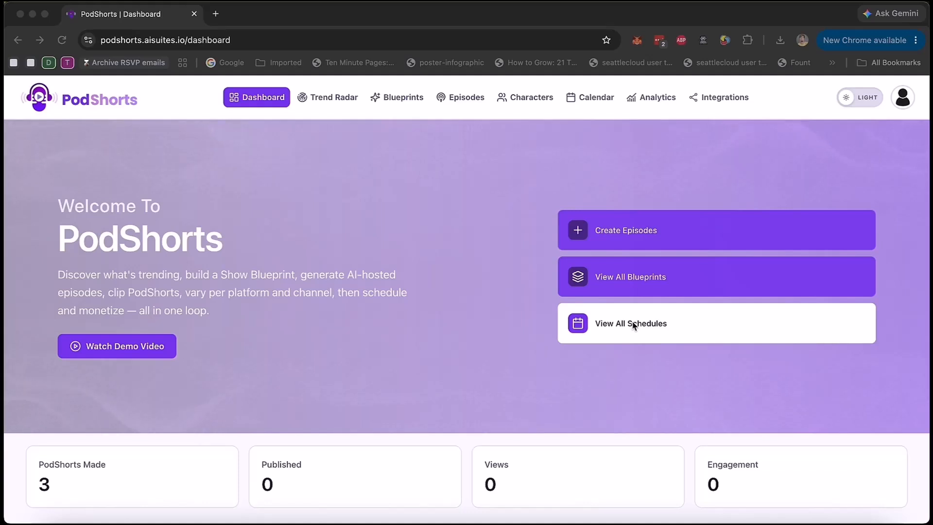
Step: Review the dashboard's statistics, recent episodes and recent videos
scroll(633, 325, "down", 2)
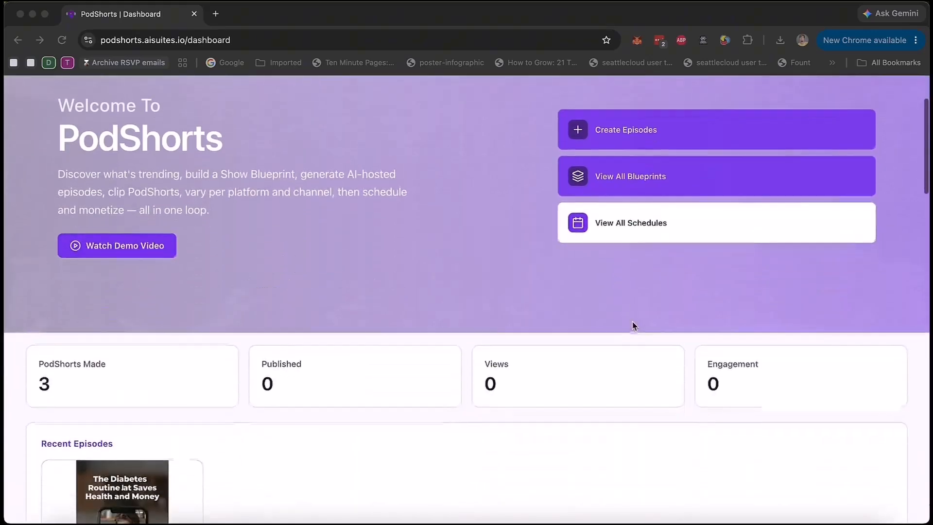
scroll(633, 326, "down", 3)
scroll(634, 325, "down", 5)
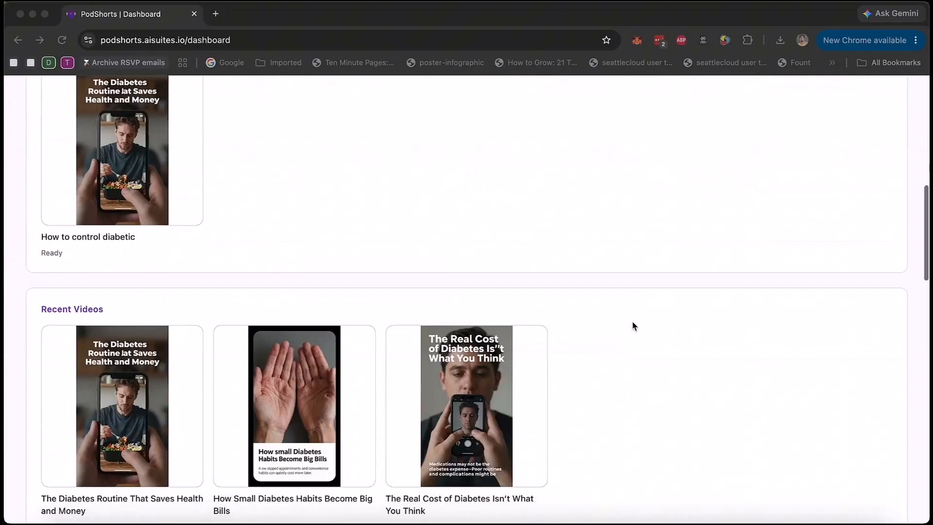
scroll(633, 325, "up", 3)
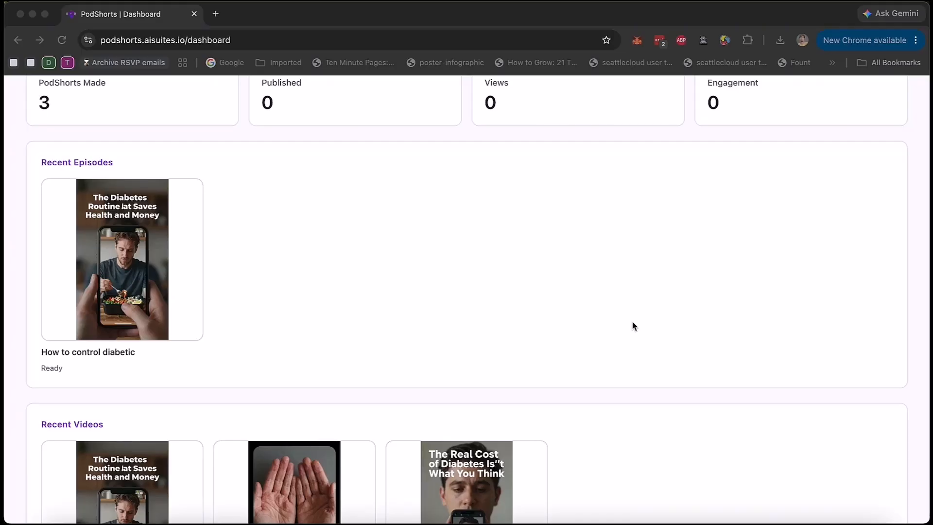
scroll(634, 325, "up", 2)
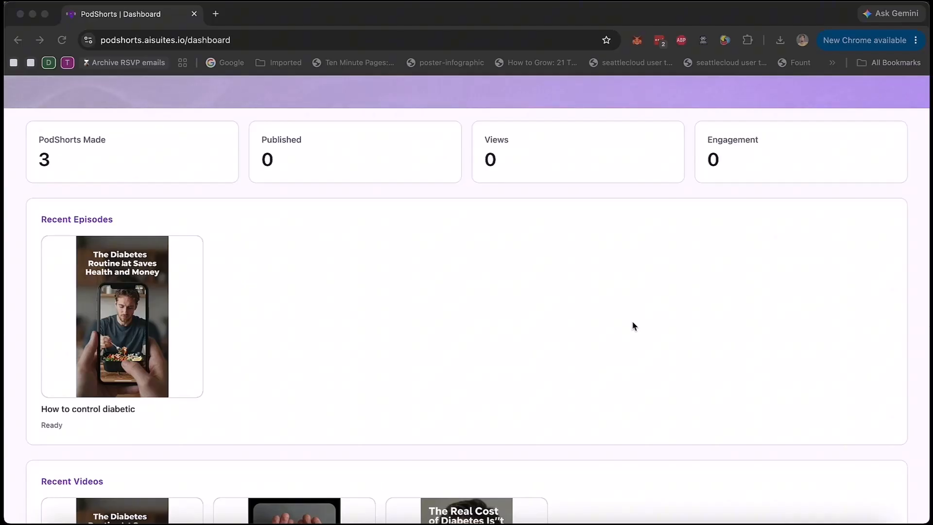
scroll(634, 325, "up", 5)
scroll(633, 325, "up", 5)
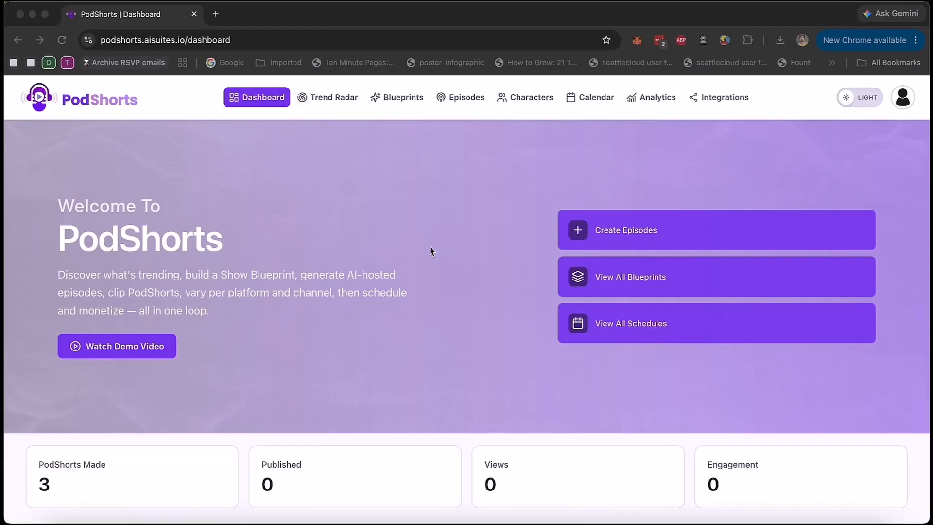
Step: Start a Trend Radar search named "demo#1" with the custom niche "weight loss"
left_click(325, 99)
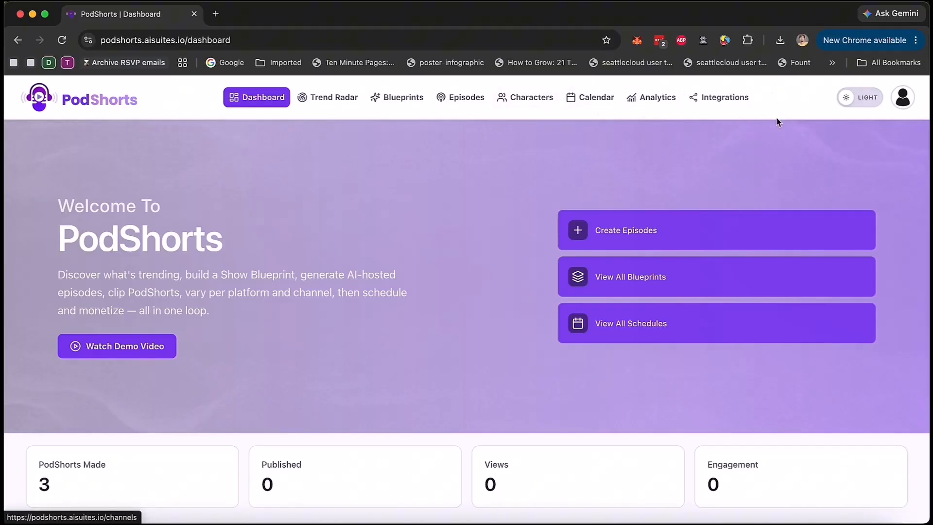
left_click(348, 107)
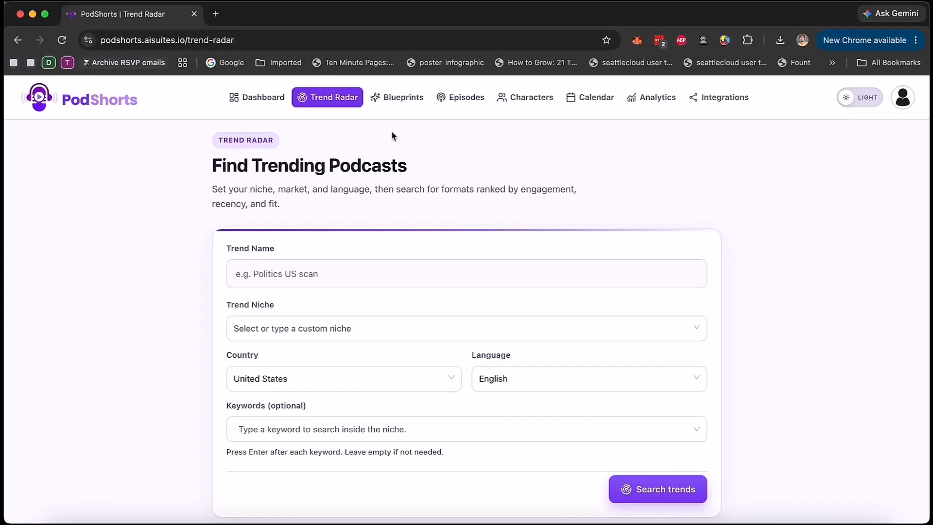
left_click(369, 278)
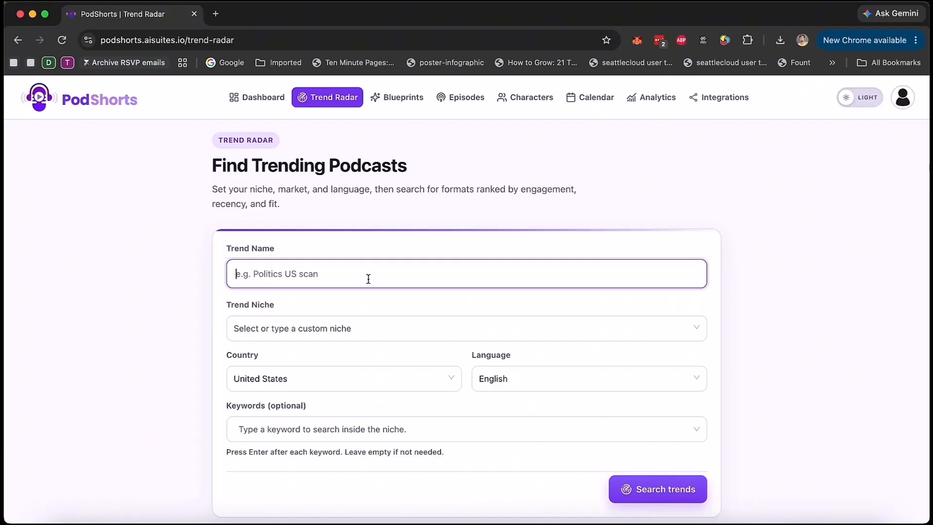
type("demo#1")
key("Tab")
type("weight loss")
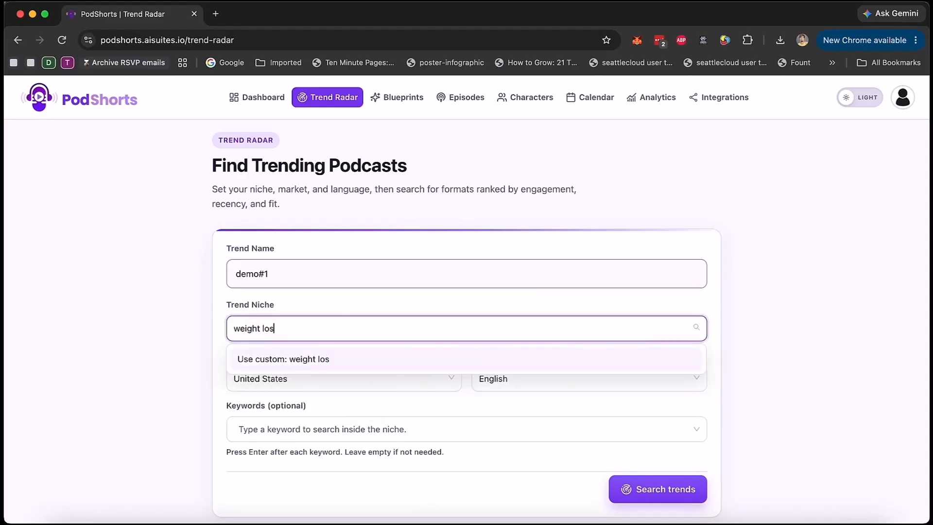
left_click(345, 361)
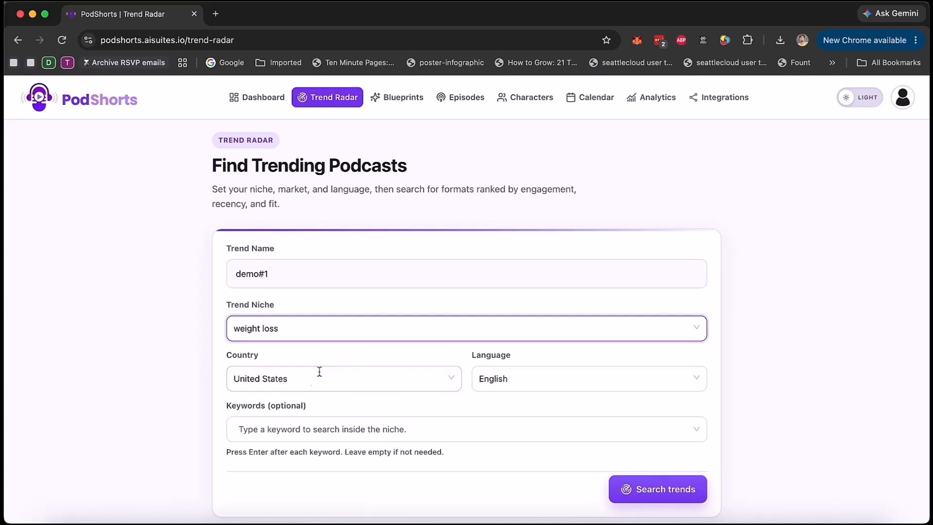
Step: Check the available countries and languages, keeping United States and English
left_click(385, 385)
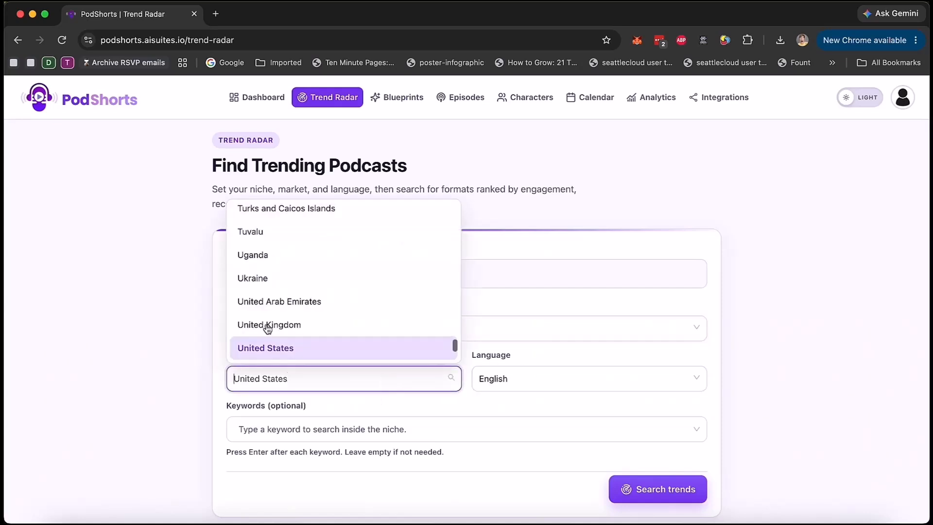
left_click(601, 386)
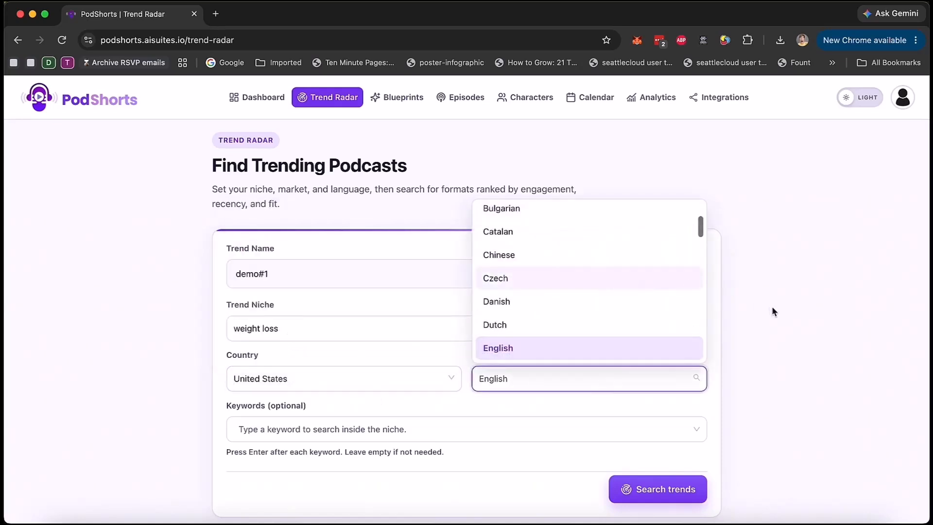
left_click(762, 326)
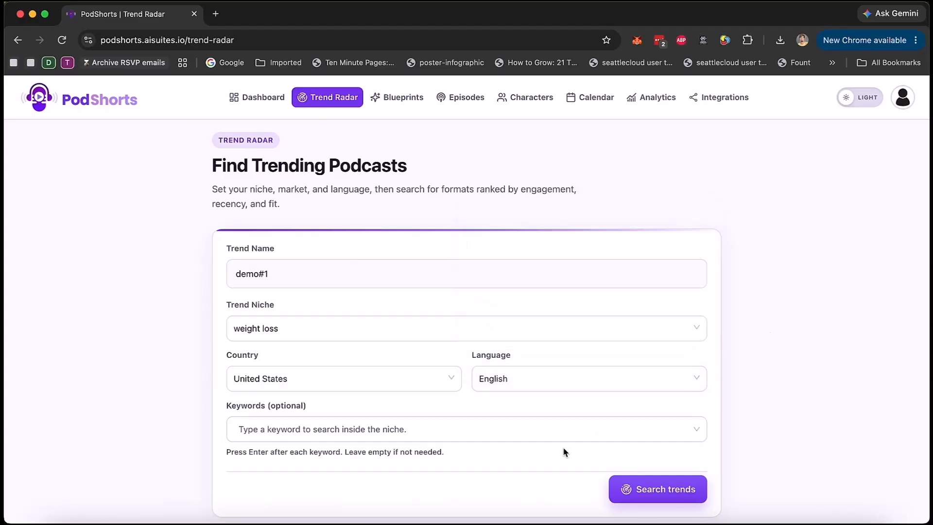
Step: Add the keyword "weight loss" and run the trend search
scroll(563, 450, "down", 2)
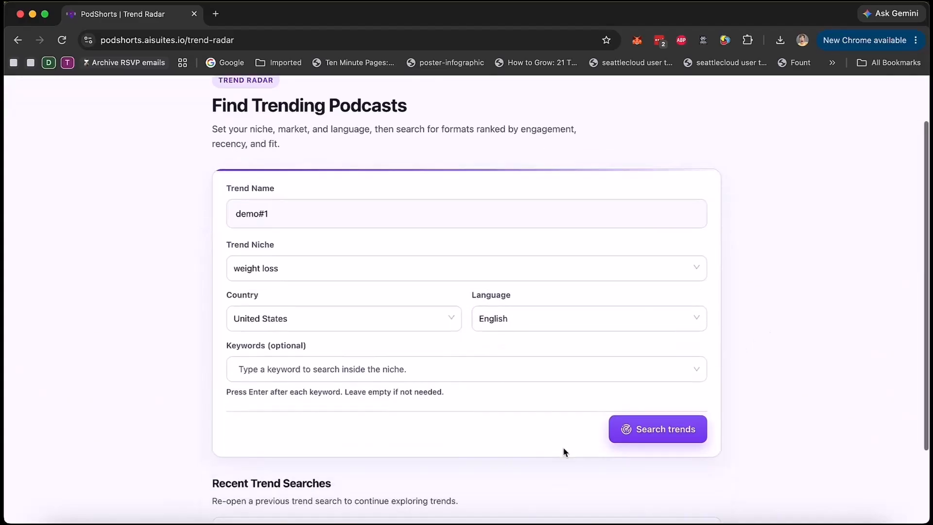
left_click(316, 376)
type("weight lis")
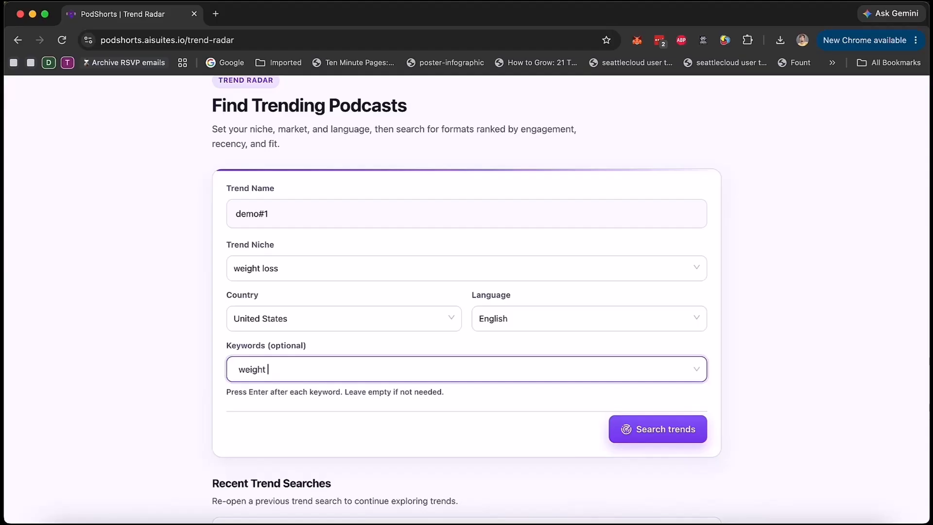
key("BackSpace")
key("BackSpace")
type("oss")
key("Return")
left_click(677, 431)
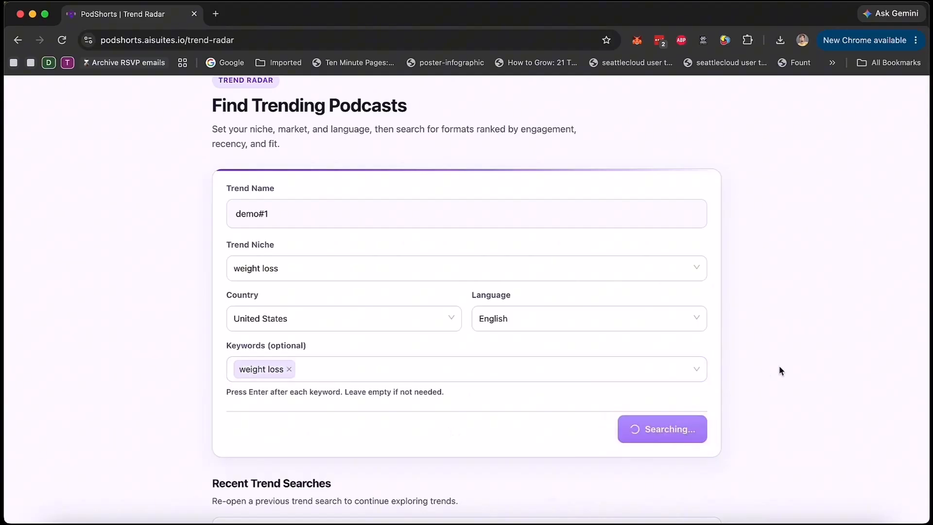
Step: Browse the demo#1 trend results, comparing their sources, trend scores, views and engagement
scroll(782, 370, "down", 3)
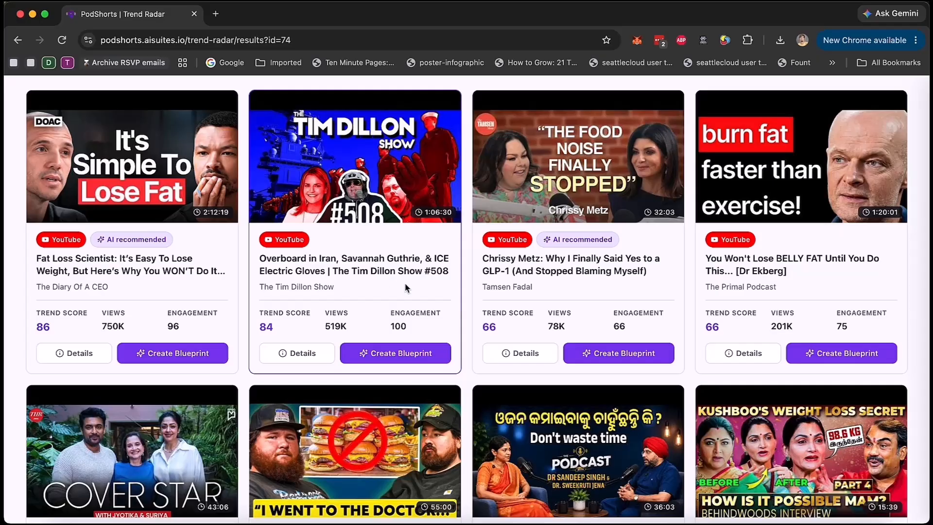
scroll(405, 287, "up", 1)
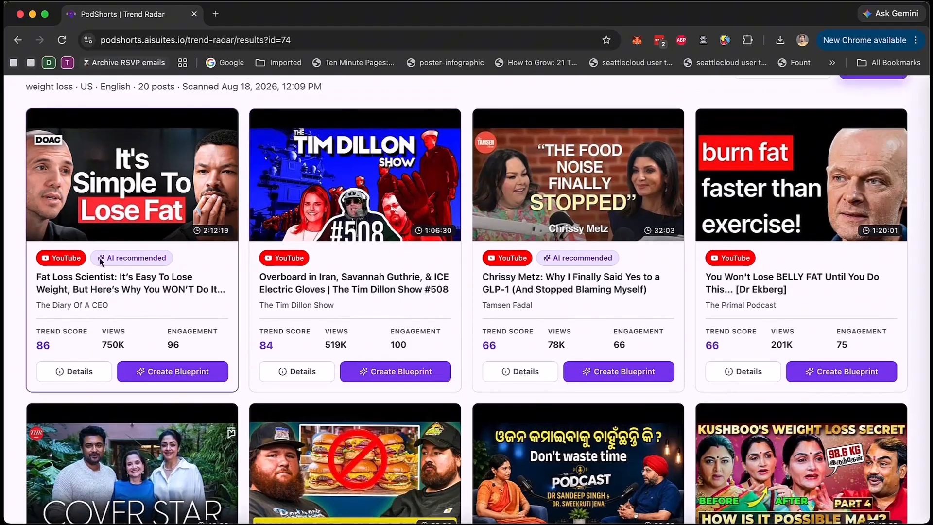
scroll(515, 286, "down", 3)
scroll(514, 286, "down", 8)
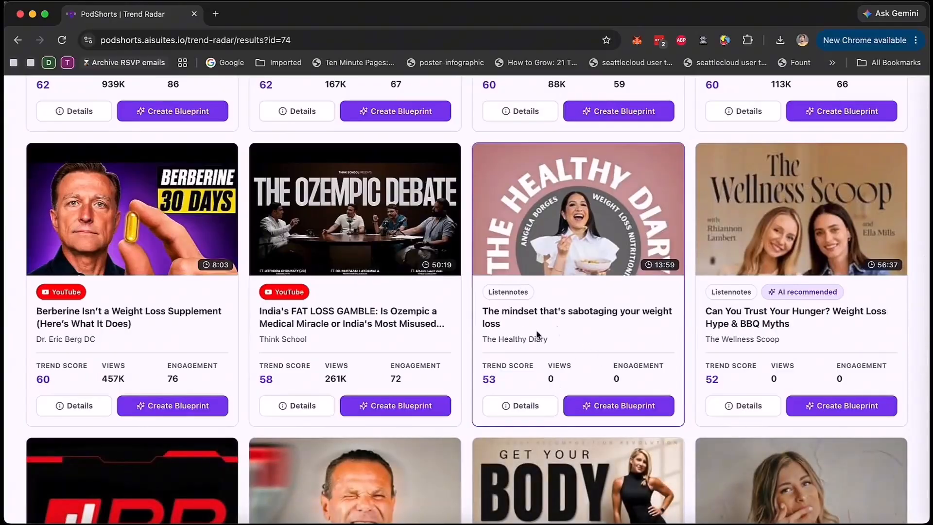
scroll(515, 290, "up", 10)
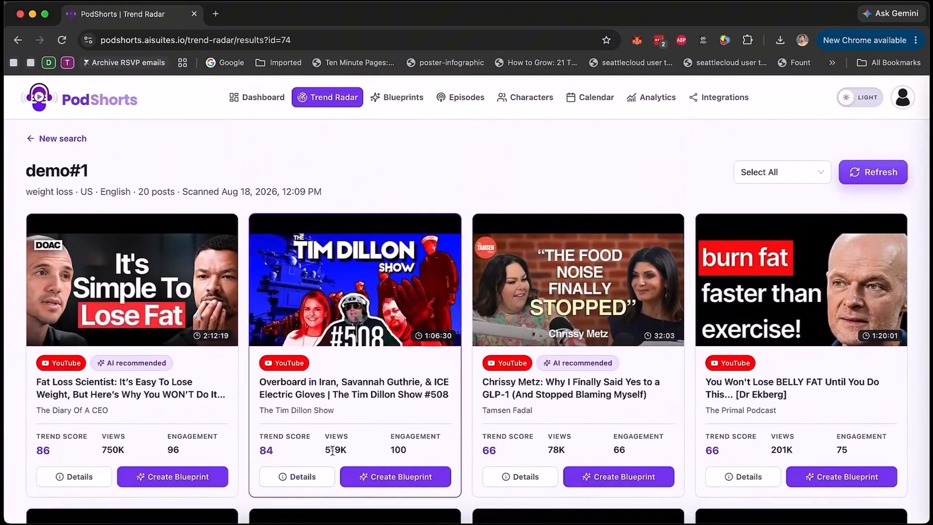
scroll(291, 444, "down", 1)
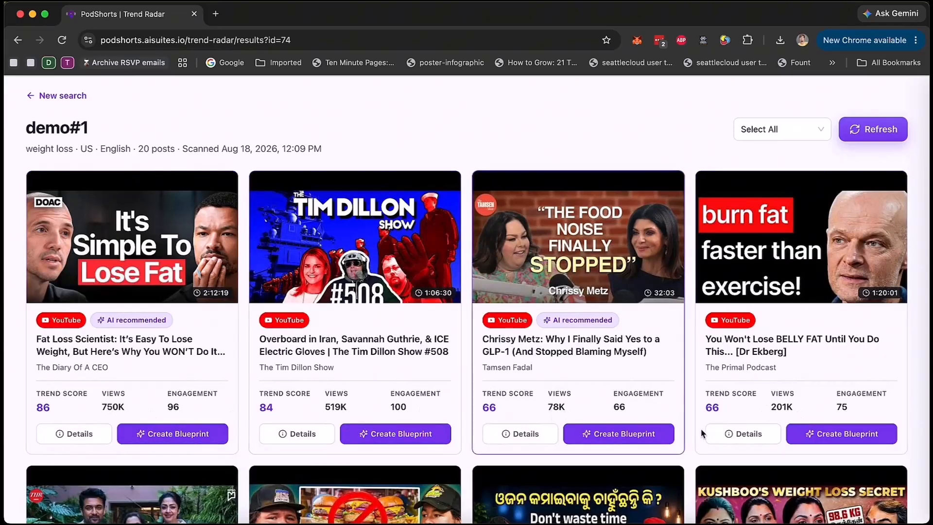
Step: Examine the details of the "Fat Loss Scientist" trend, including its scores, performance metrics and description, and close them
left_click(88, 434)
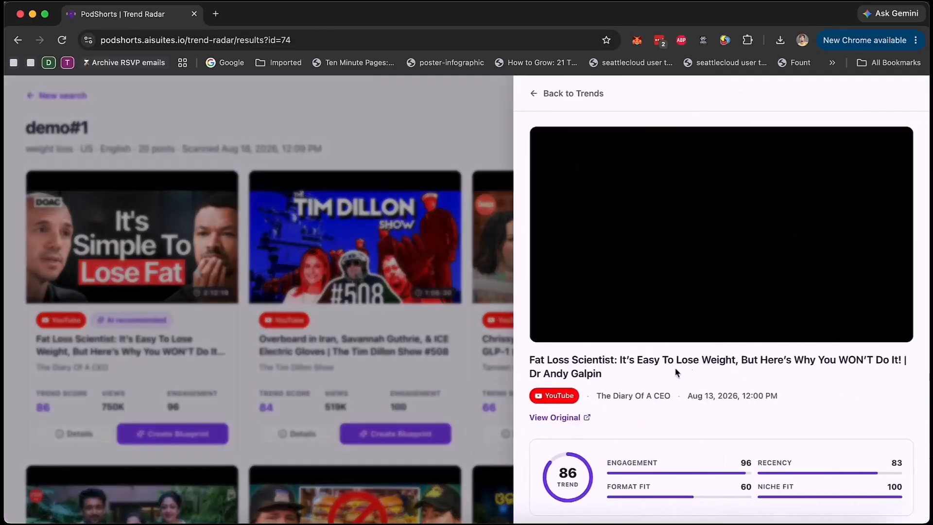
scroll(691, 364, "down", 3)
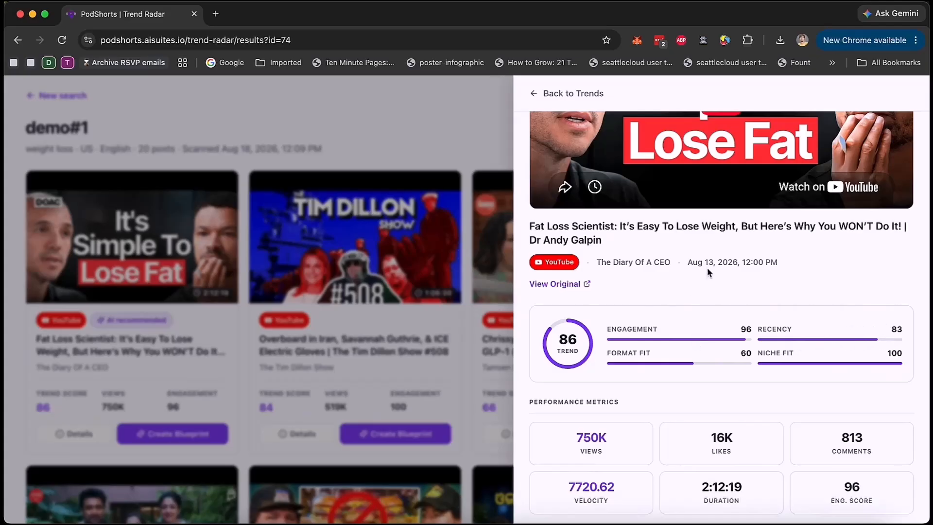
scroll(654, 355, "down", 1)
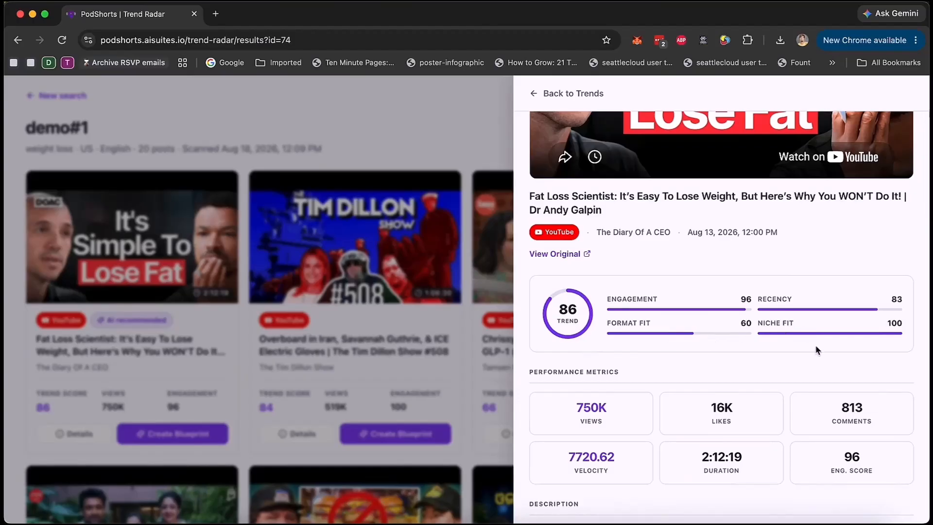
scroll(817, 349, "down", 10)
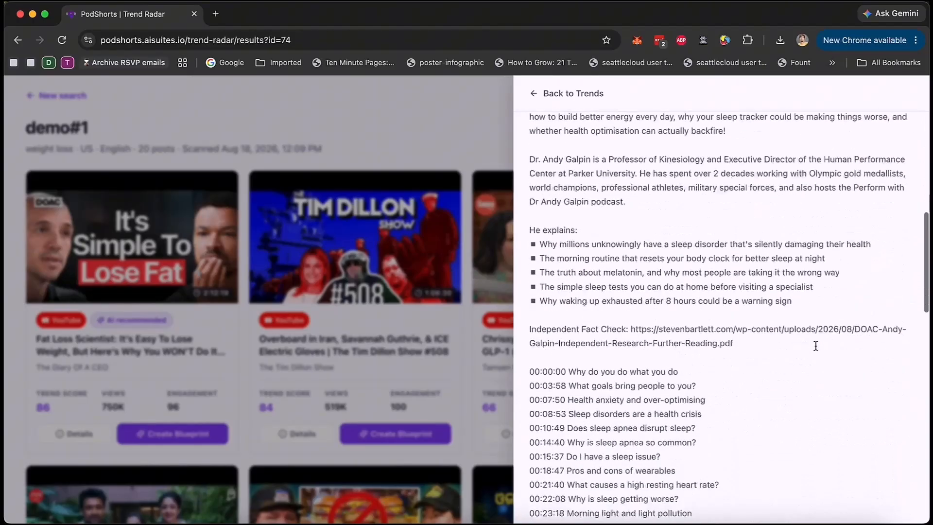
scroll(817, 349, "down", 10)
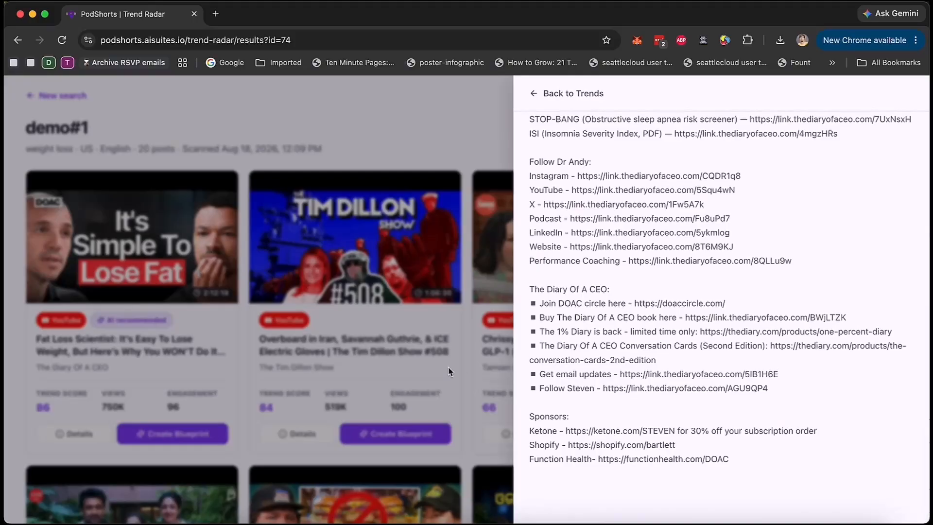
left_click(434, 378)
Step: Create a Blueprint from the "Fat Loss Scientist" trend by The Diary Of A CEO
left_click(170, 434)
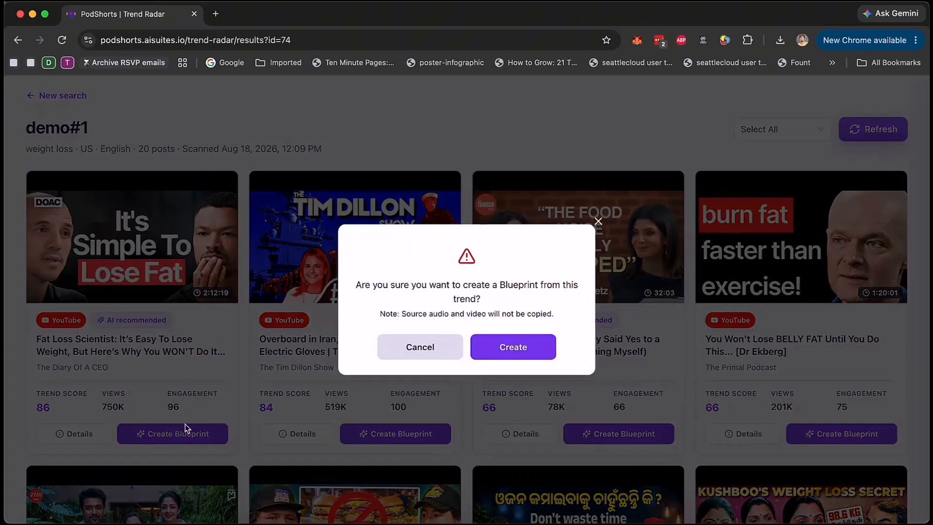
left_click(522, 355)
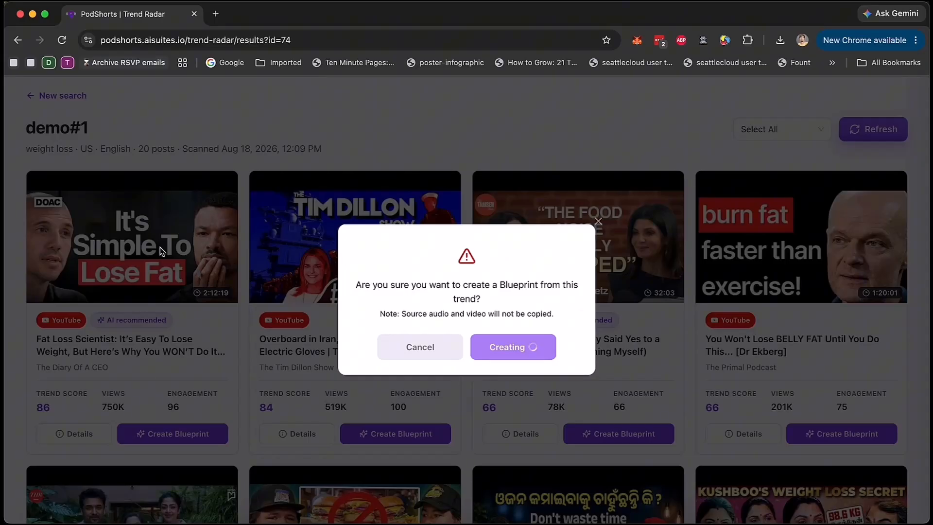
scroll(464, 418, "up", 2)
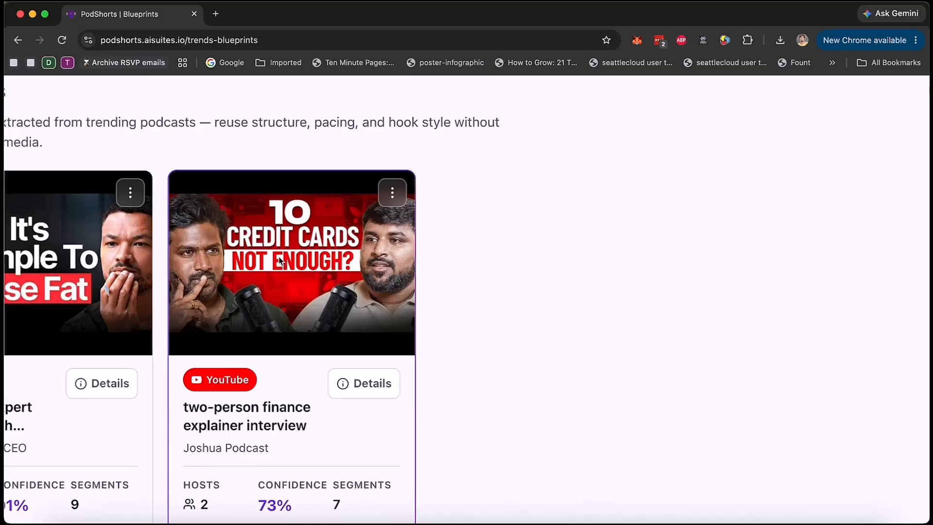
scroll(279, 259, "down", 4)
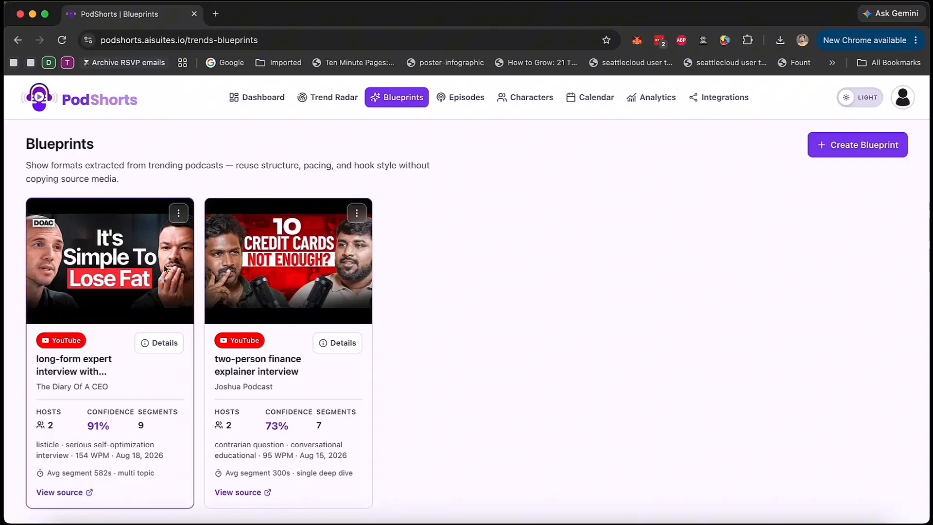
Step: Review the long-form expert interview blueprint's overview, host personas and segment structure, and close the details
left_click(161, 343)
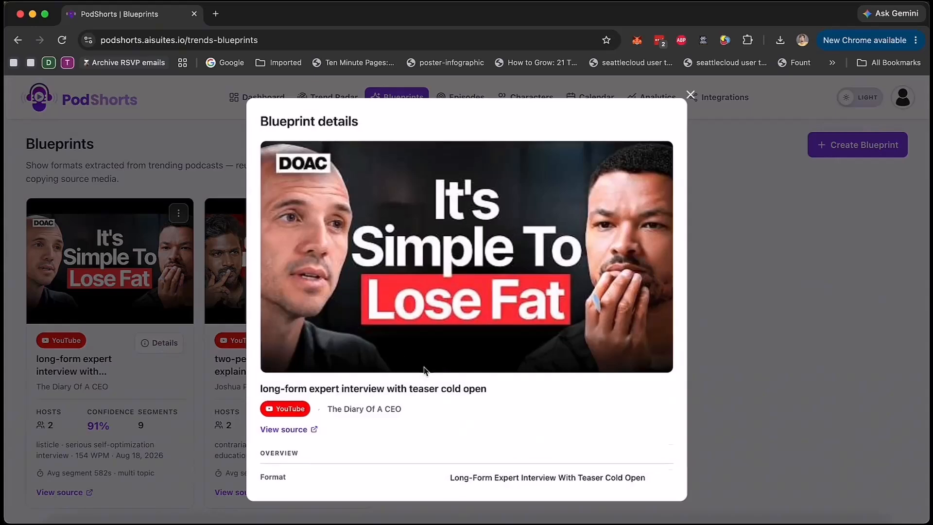
scroll(424, 369, "down", 7)
scroll(424, 371, "down", 5)
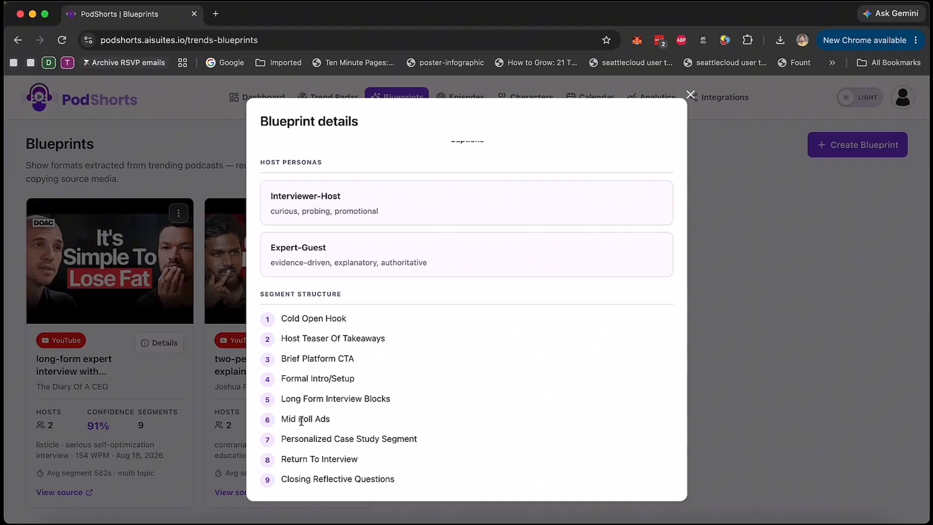
scroll(335, 245, "up", 10)
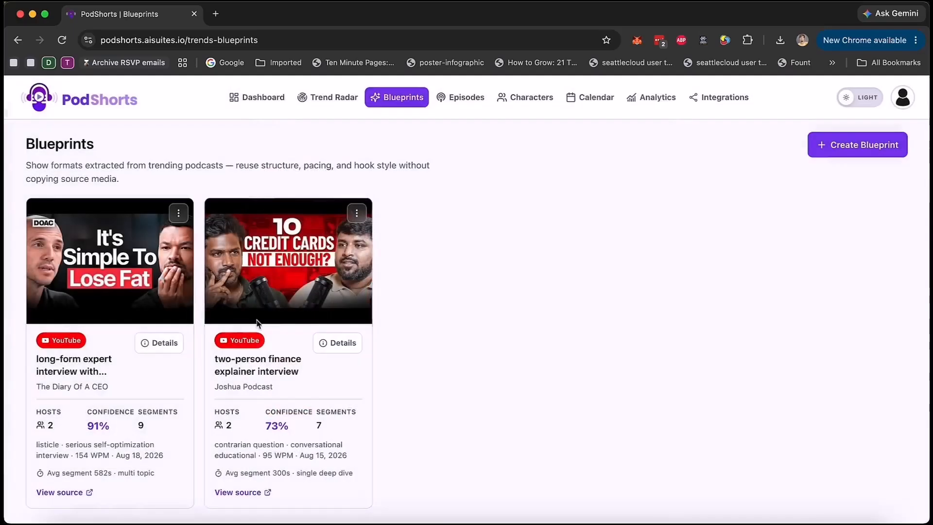
left_click(689, 94)
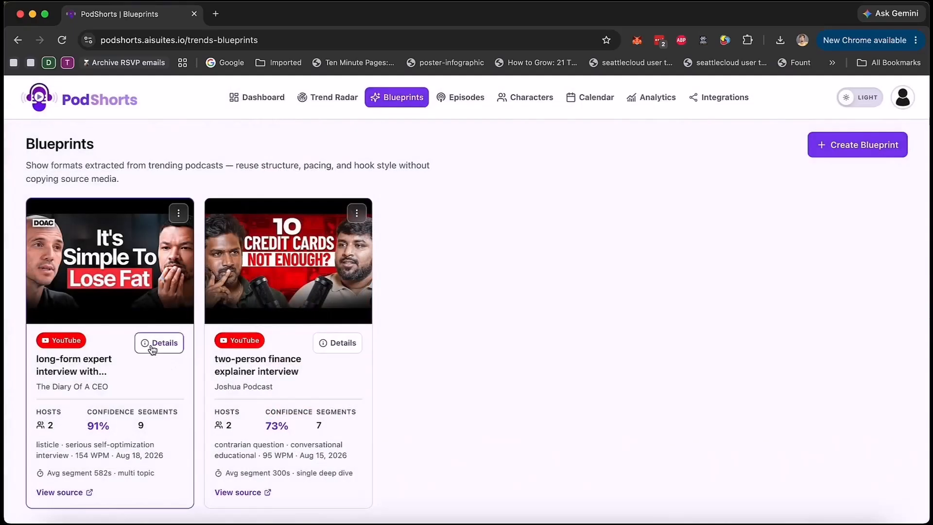
Step: Start creating a new episode from the Episodes page
left_click(178, 212)
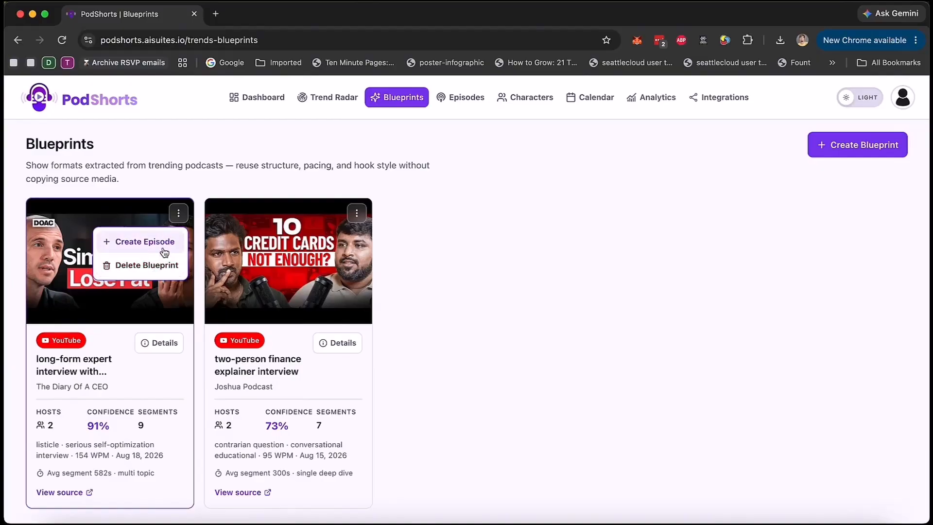
left_click(498, 238)
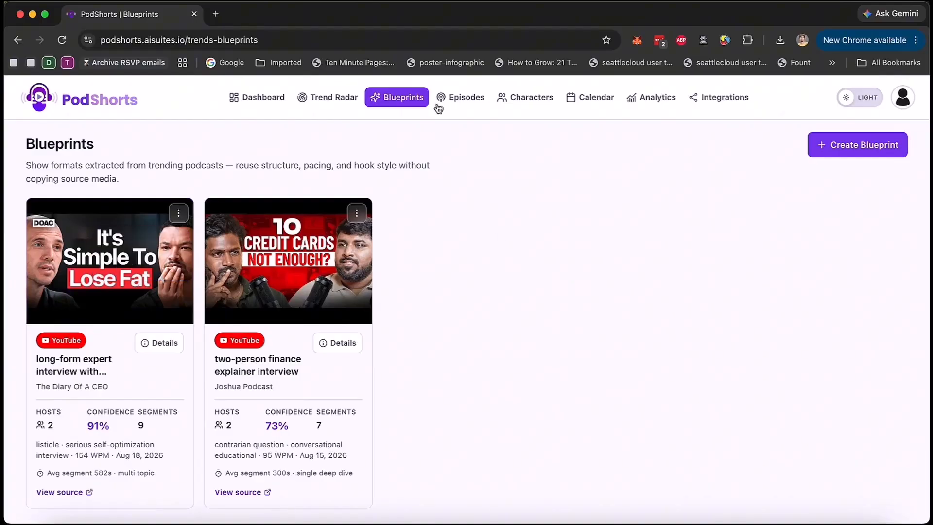
left_click(470, 107)
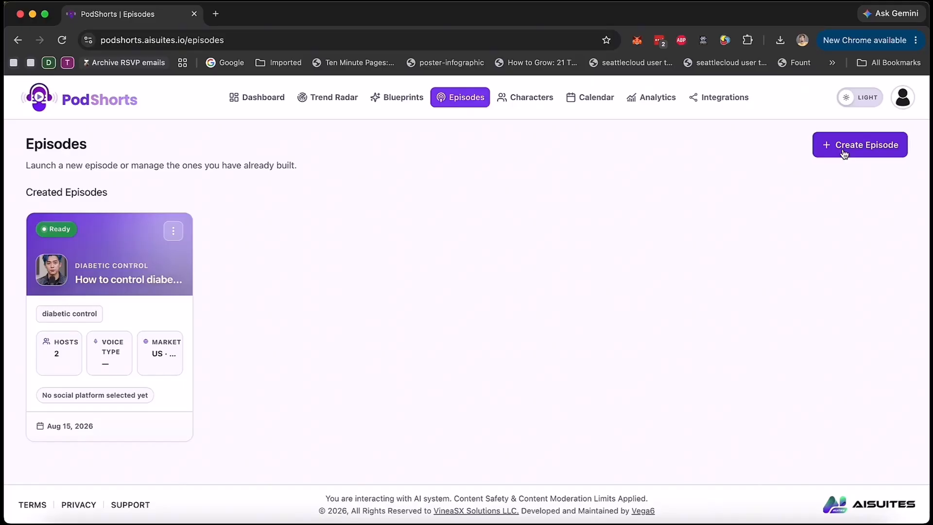
left_click(843, 153)
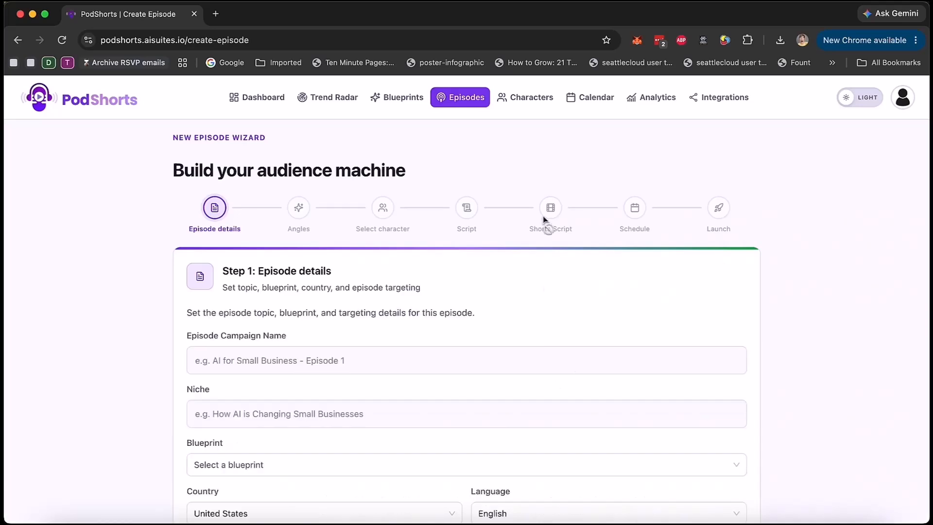
Step: Enter "weight loss" as campaign name and niche, and select the blueprint "Long-form expert interview with teaser cold open"
scroll(571, 340, "down", 3)
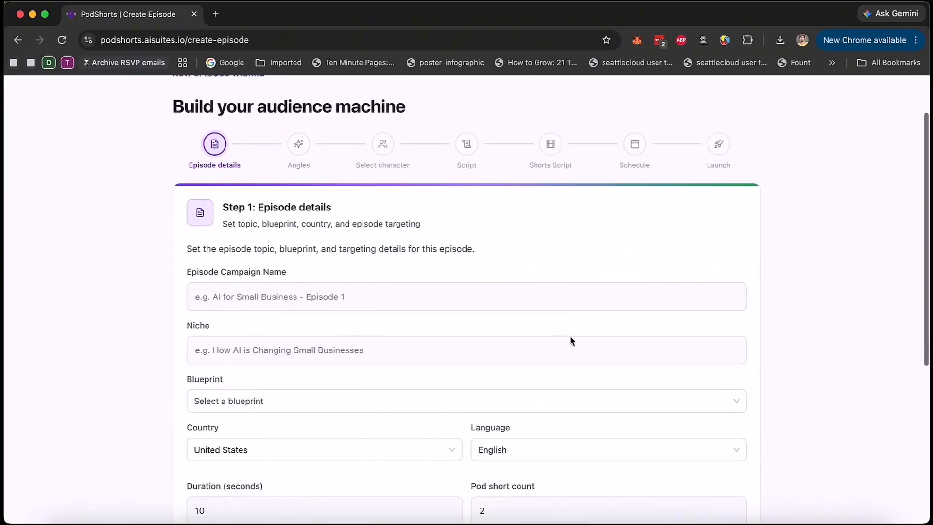
left_click(273, 297)
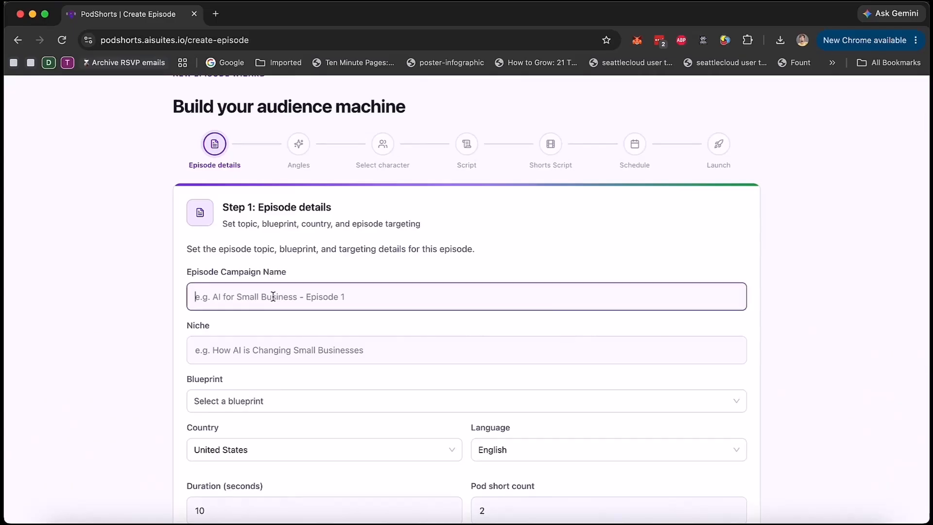
type("weight loss")
key("Tab")
type("weight loss")
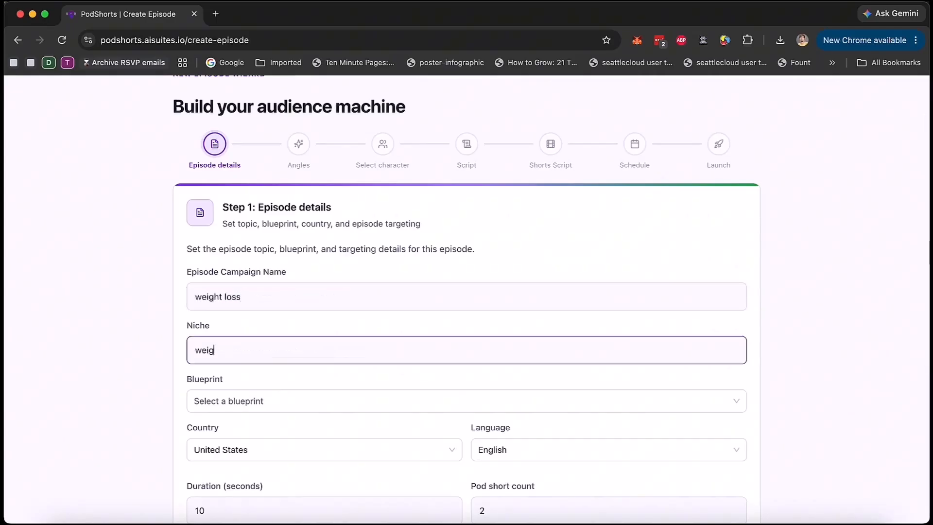
key("Tab")
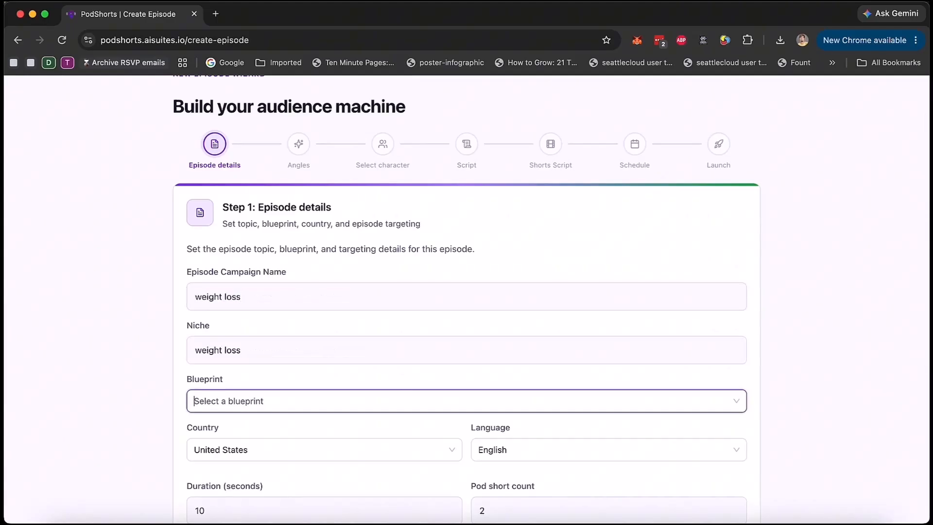
left_click(397, 398)
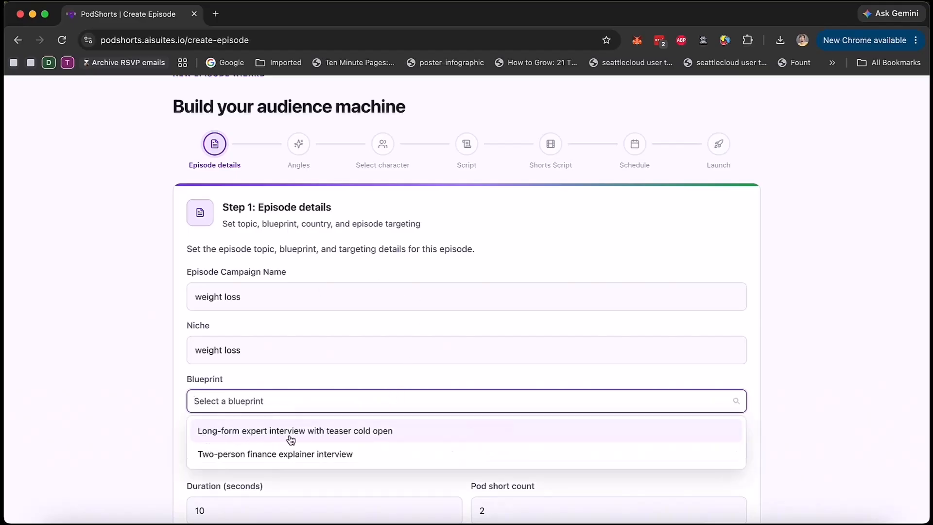
left_click(399, 436)
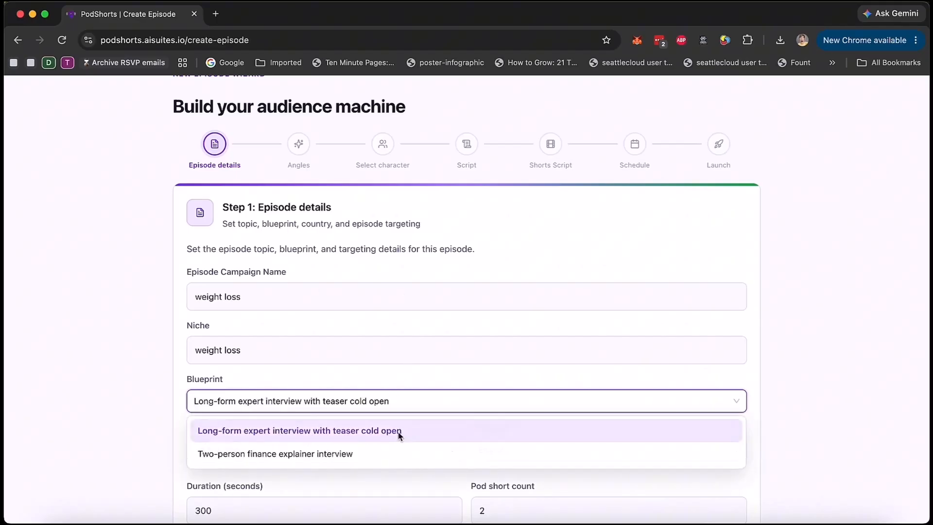
Step: Look at the available target countries for the episode and close the list without changing the country
scroll(384, 396, "down", 3)
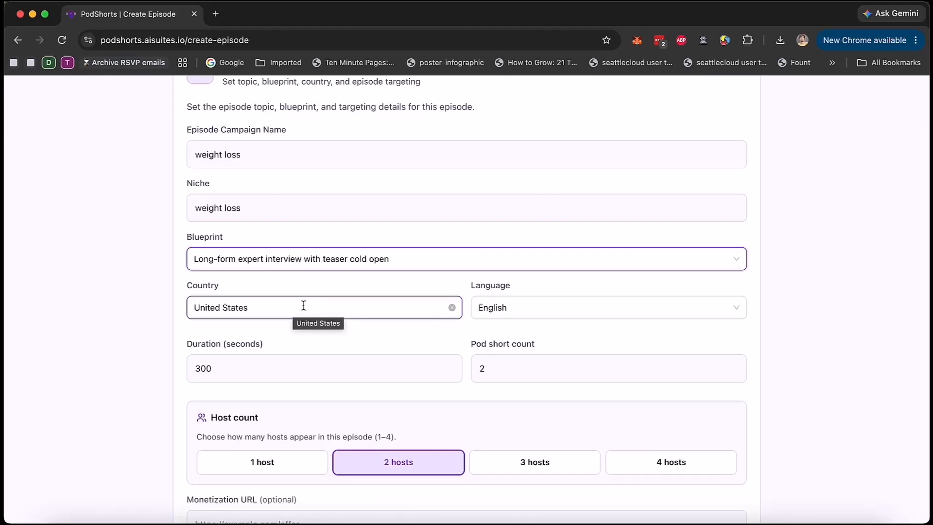
left_click(336, 316)
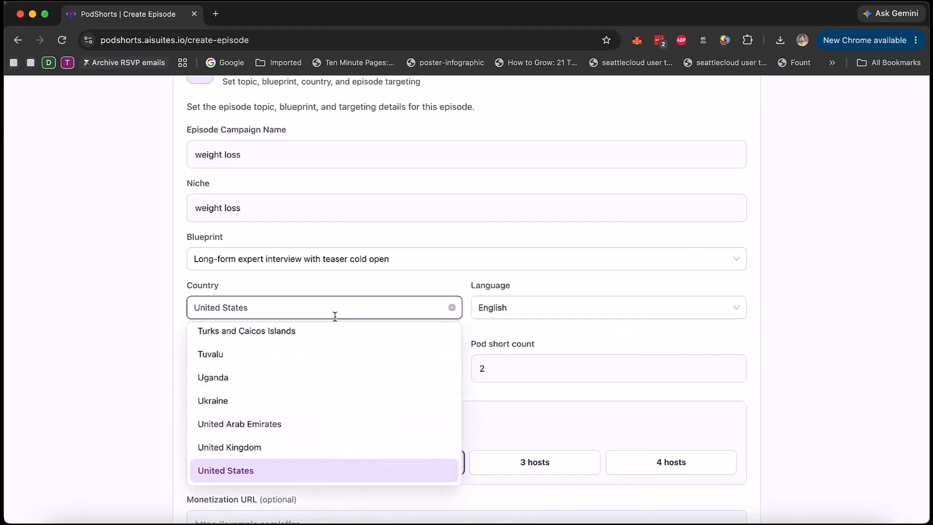
left_click(688, 338)
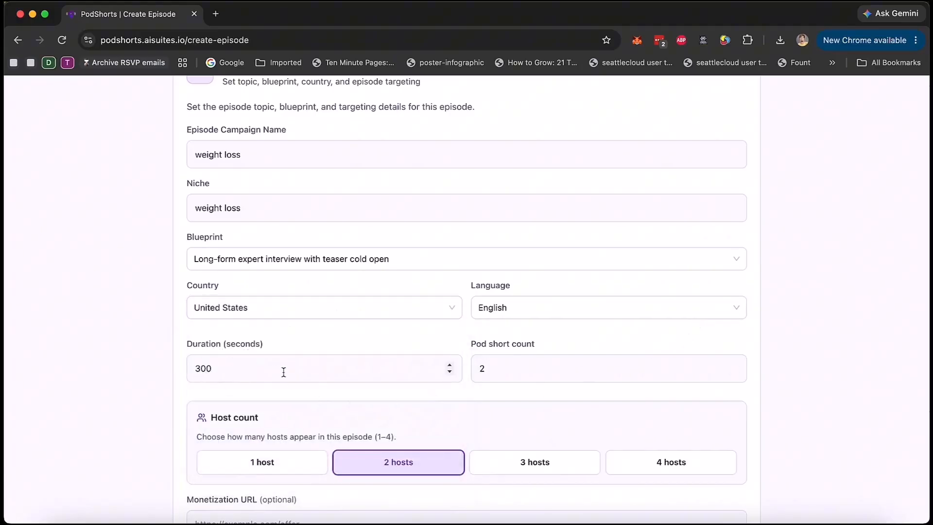
Step: Convert the 300-second duration to minutes by calculating 300/60 in Spotlight Search, and dismiss the search
key("super+space")
type("300/60")
key("Escape")
key("Escape")
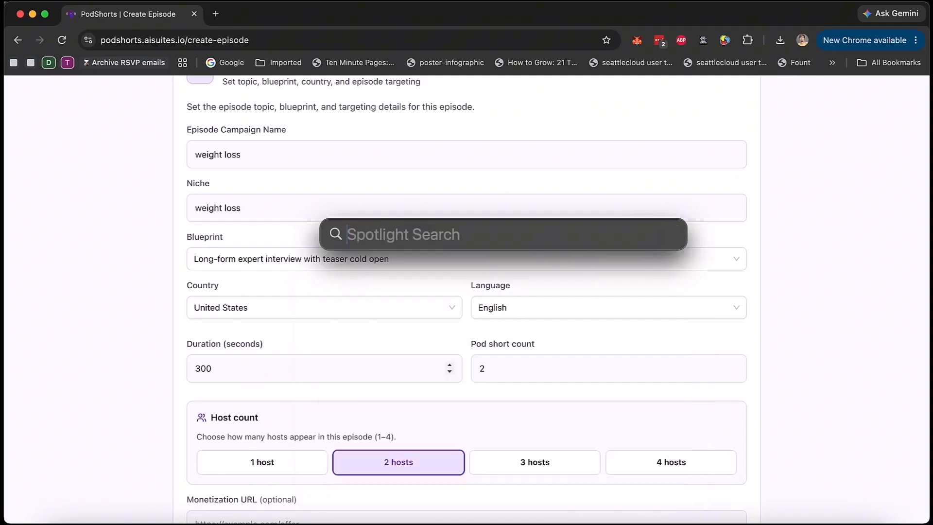
Step: Set the episode duration to 120 seconds
left_click(219, 372)
key("Left")
key("shift+Left")
key("shift+Left")
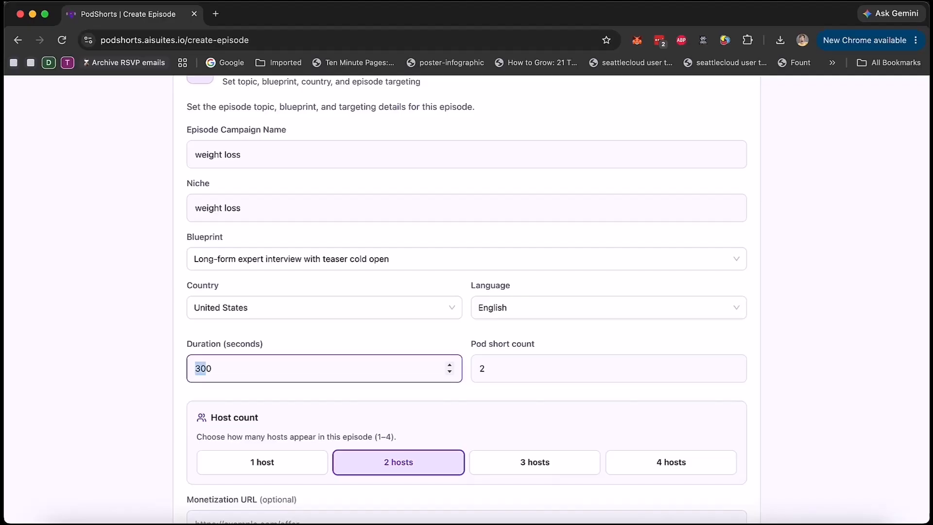
type("100")
key("BackSpace")
key("BackSpace")
type("0")
key("BackSpace")
type("00")
key("super+a")
type("120")
Step: Set the pod short count to 3
left_click(520, 374)
key("BackSpace")
type("5")
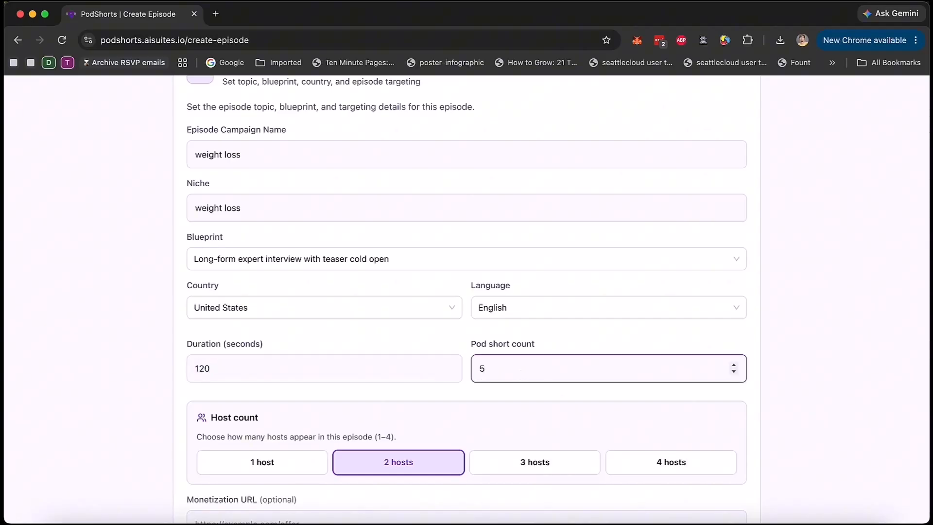
left_click(733, 372)
left_click(734, 372)
left_click(800, 366)
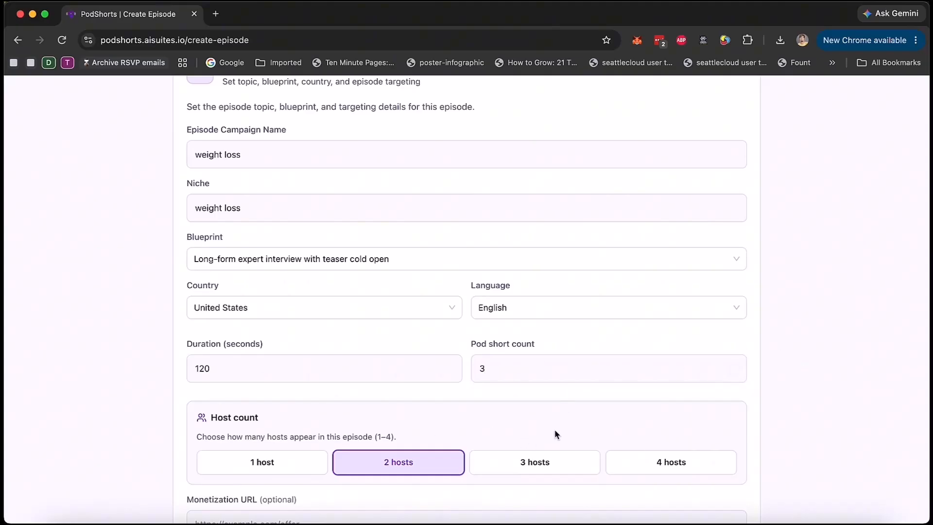
scroll(556, 434, "down", 3)
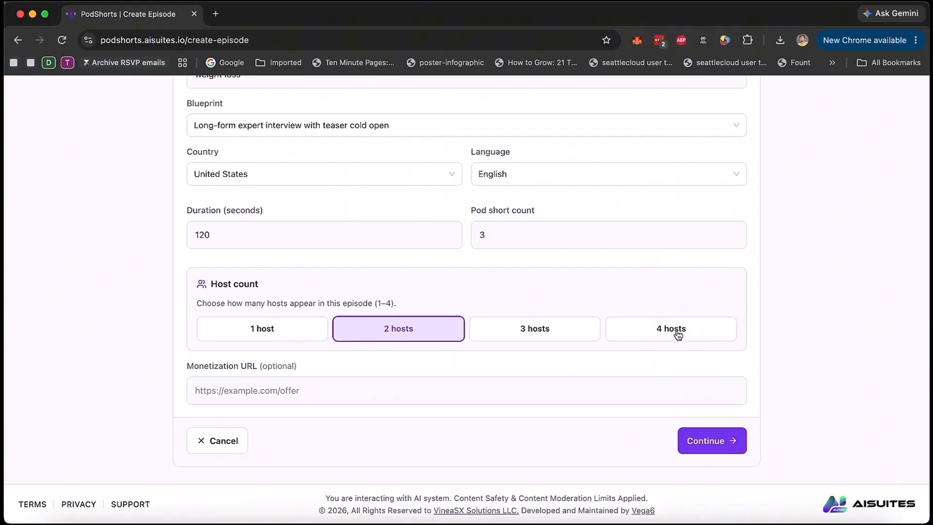
left_click(245, 393)
type("https://")
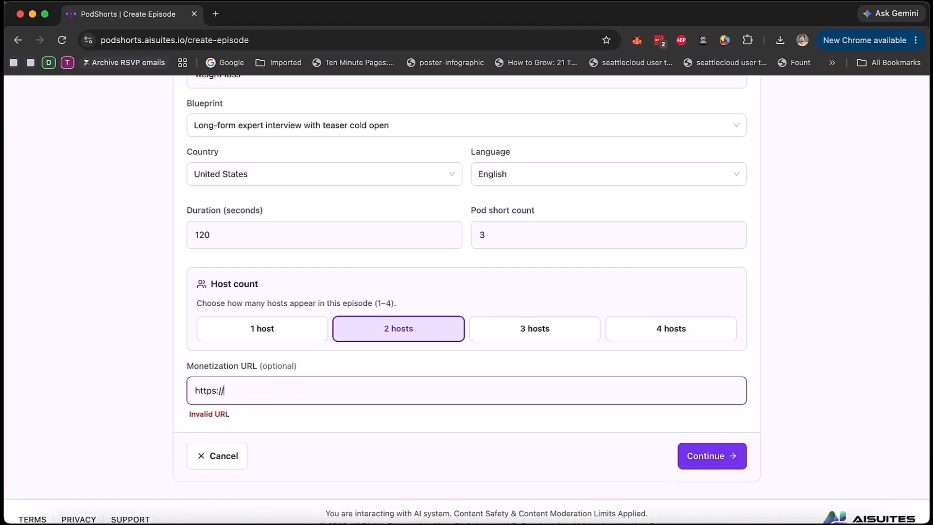
type("mywebsite.com")
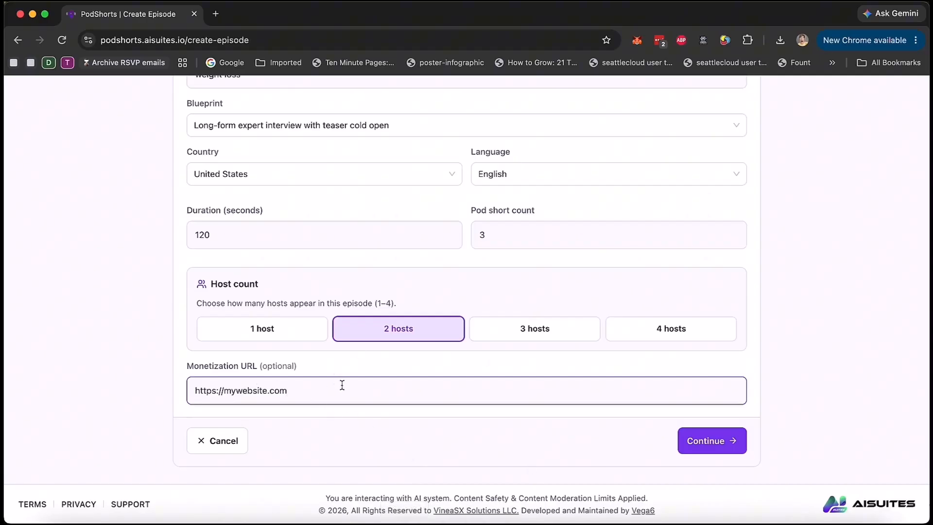
left_click(517, 441)
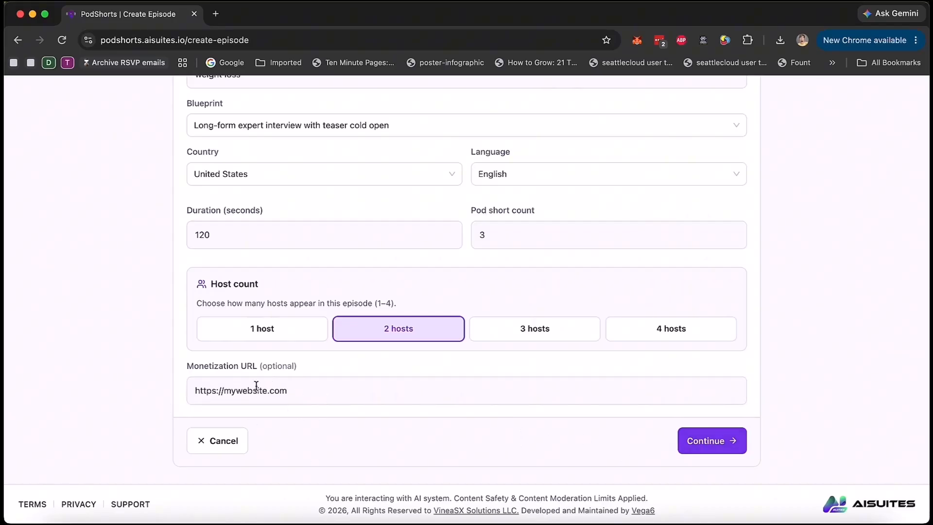
left_click(720, 440)
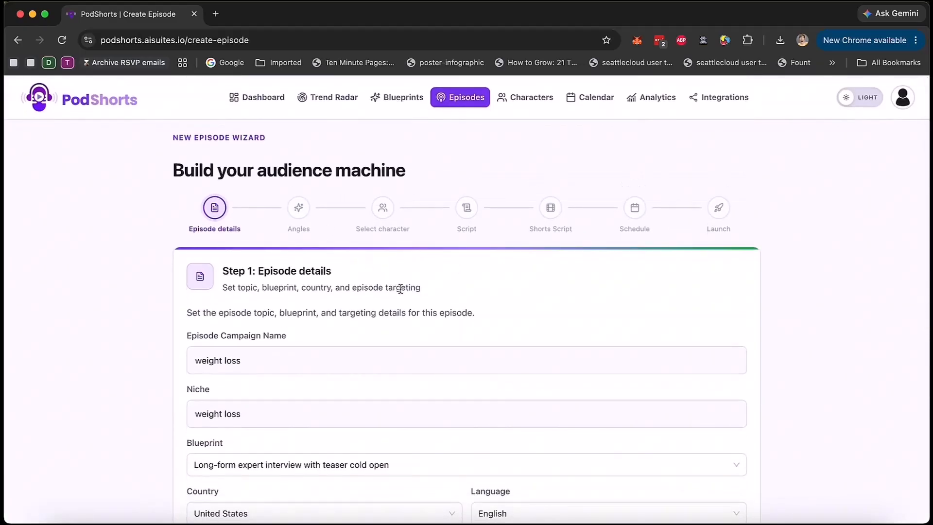
Step: Compare the generated creative angles and choose "Why Your Body Fights Back" for the episode
scroll(395, 357, "down", 1)
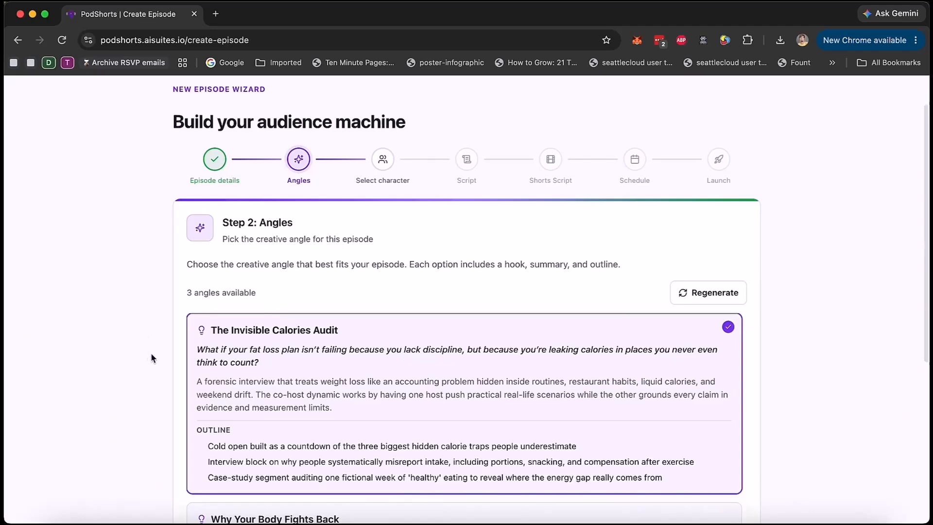
scroll(149, 355, "down", 4)
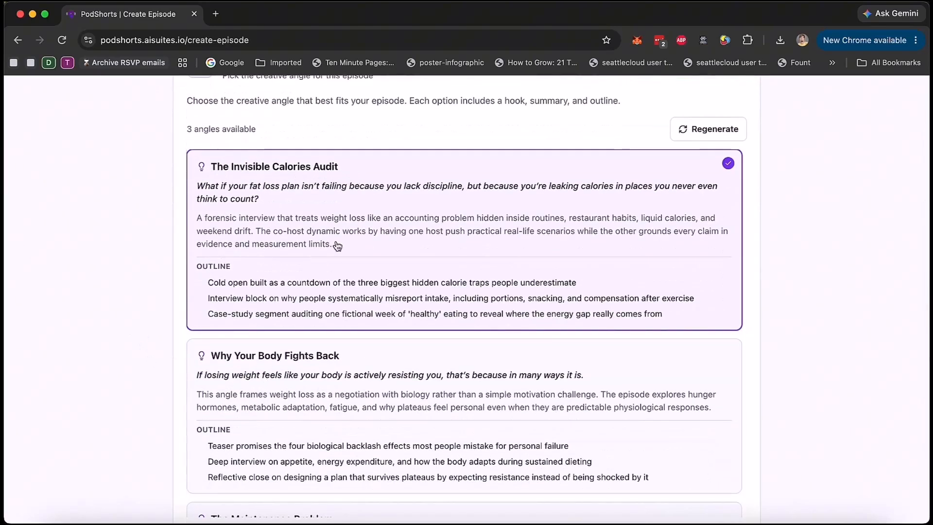
scroll(337, 245, "down", 3)
left_click(305, 277)
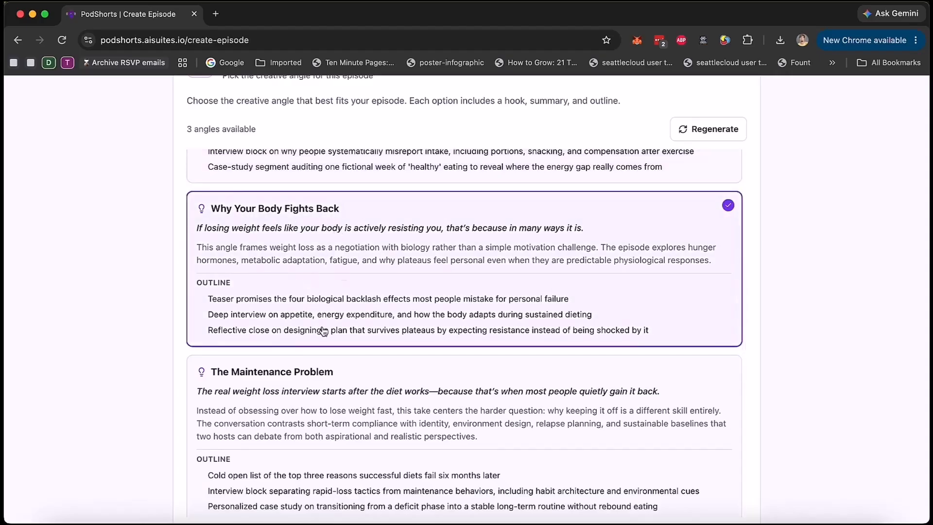
scroll(343, 275, "down", 1)
left_click(321, 406)
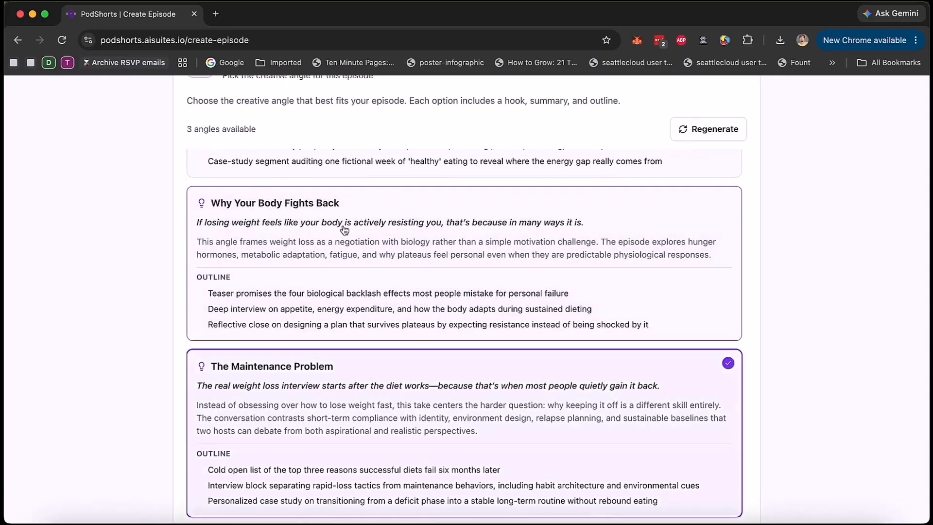
left_click(366, 224)
Step: Recheck the angle options, continue to character selection with the chosen angle, and look over the available host characters
scroll(130, 267, "up", 4)
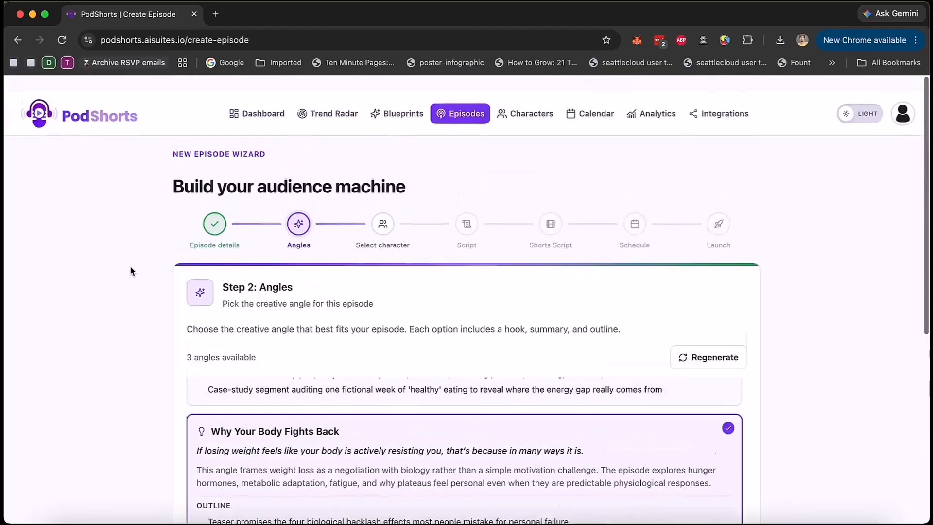
scroll(130, 267, "down", 7)
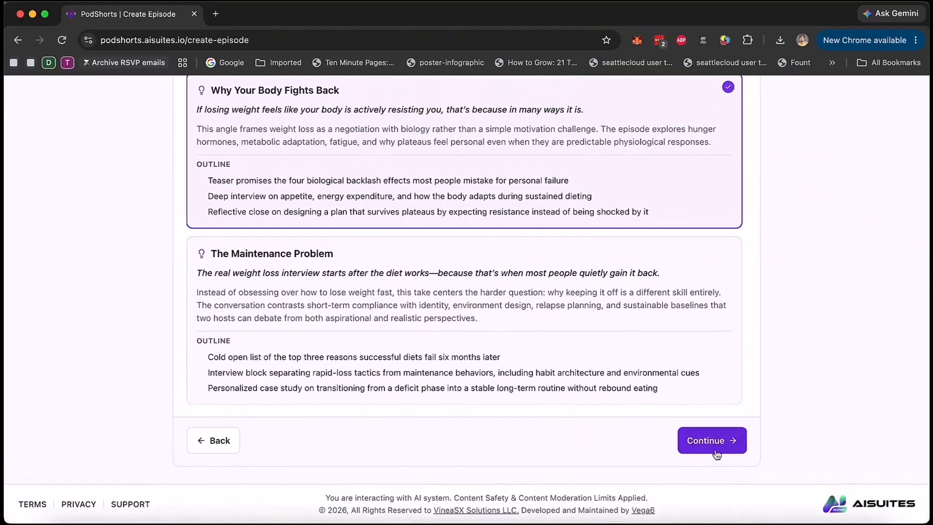
scroll(792, 354, "up", 6)
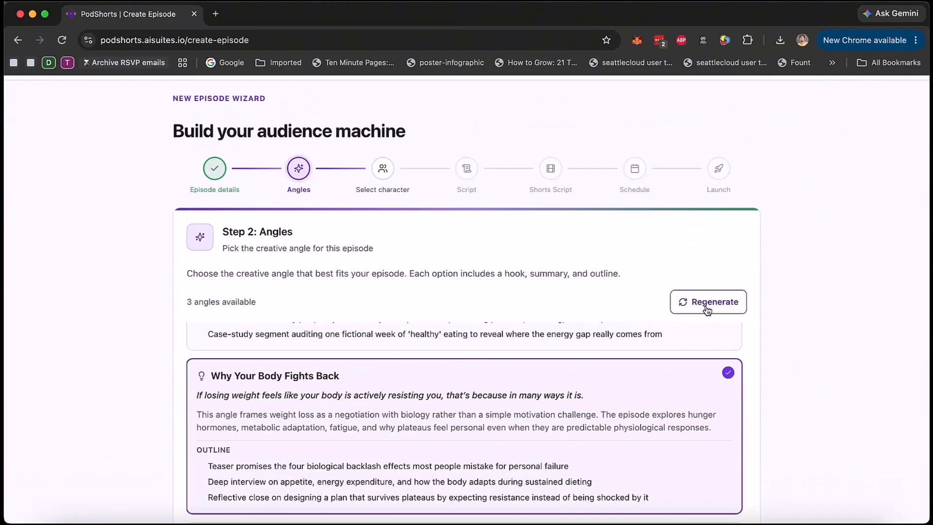
scroll(709, 369, "up", 3)
scroll(821, 315, "down", 3)
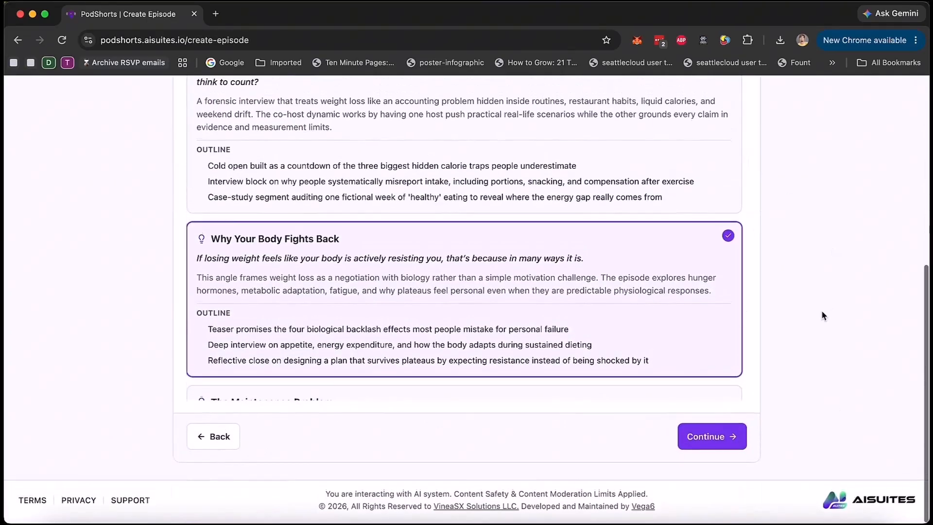
scroll(437, 291, "down", 2)
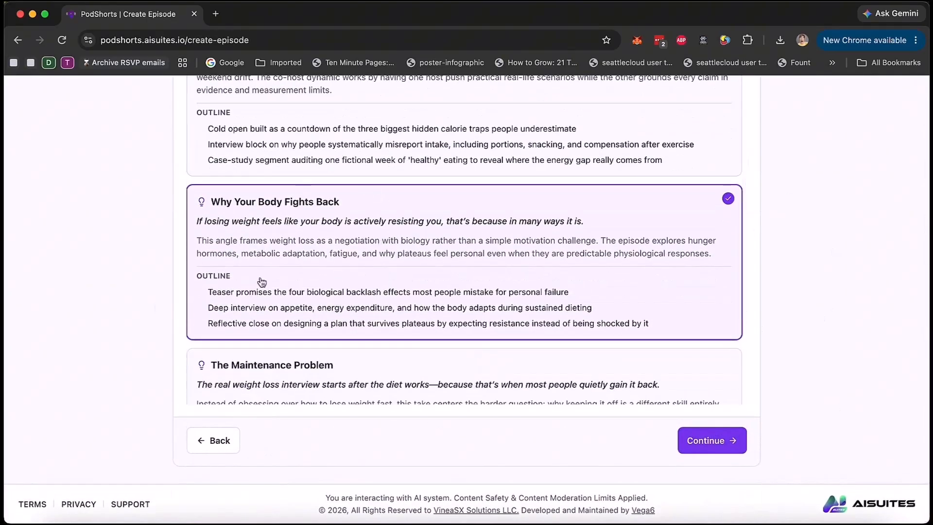
scroll(358, 252, "up", 2)
scroll(63, 259, "up", 5)
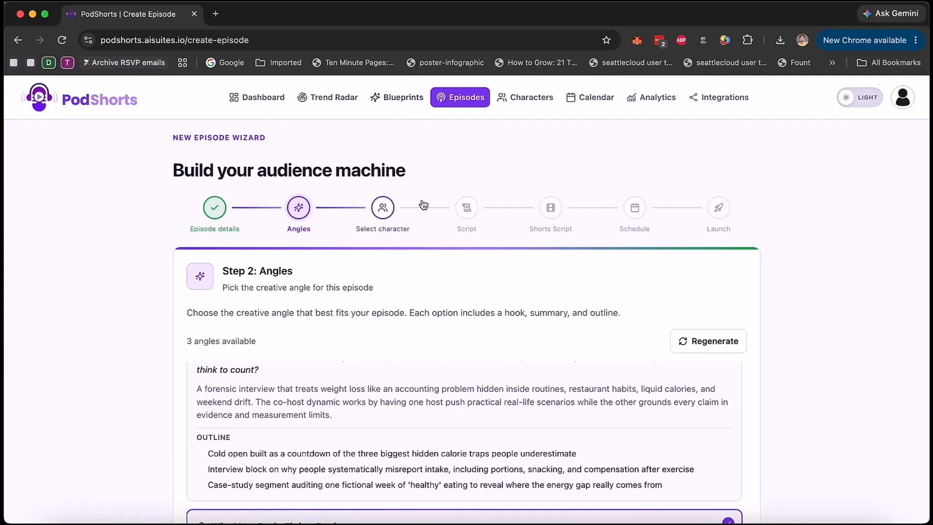
scroll(751, 340, "down", 6)
left_click(718, 450)
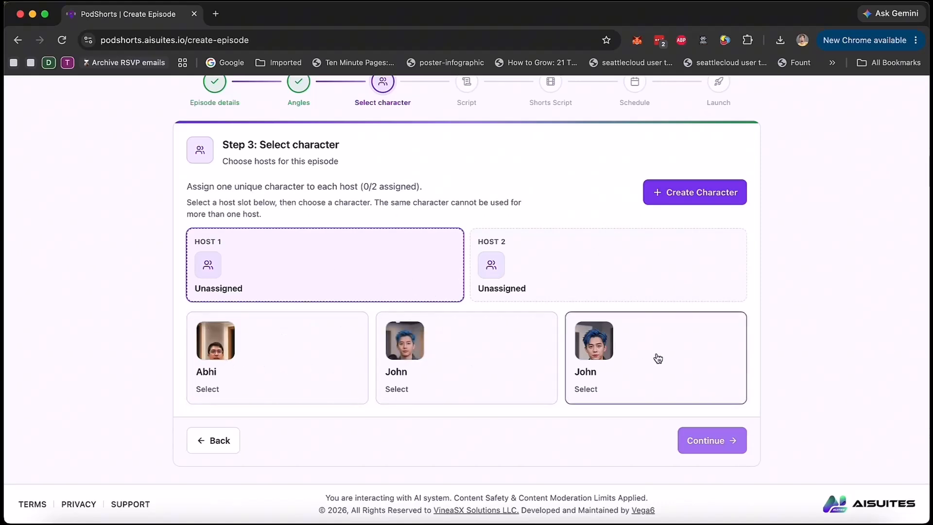
scroll(564, 363, "up", 3)
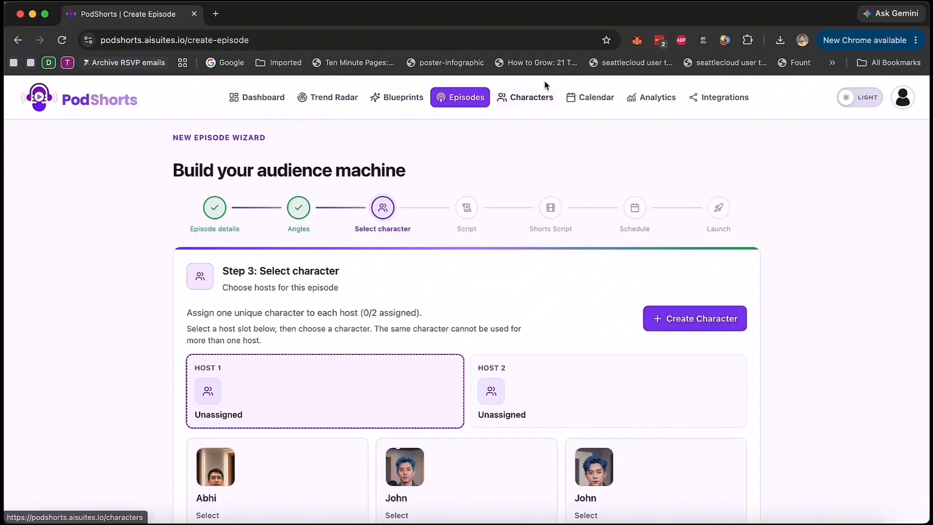
scroll(612, 284, "down", 3)
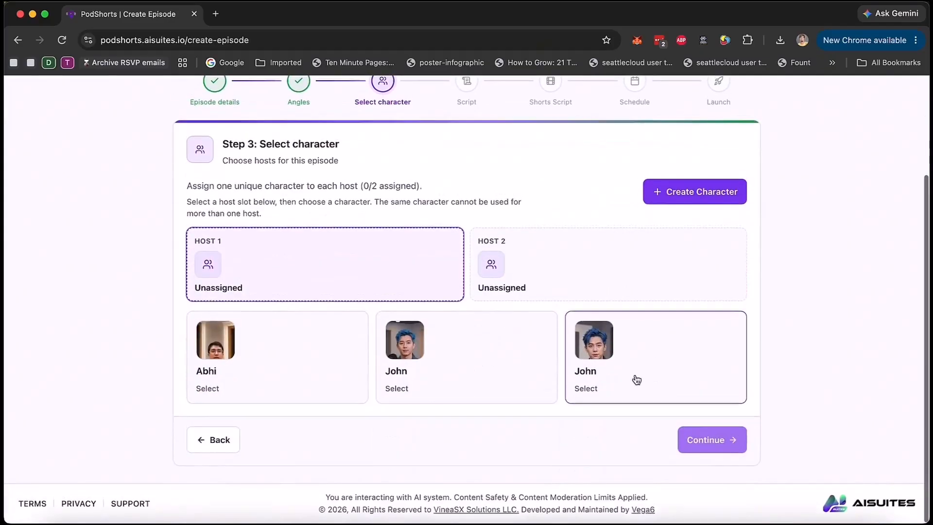
Step: Assign the first of the two John characters to Host 1 and start generating a new AI character
left_click(510, 354)
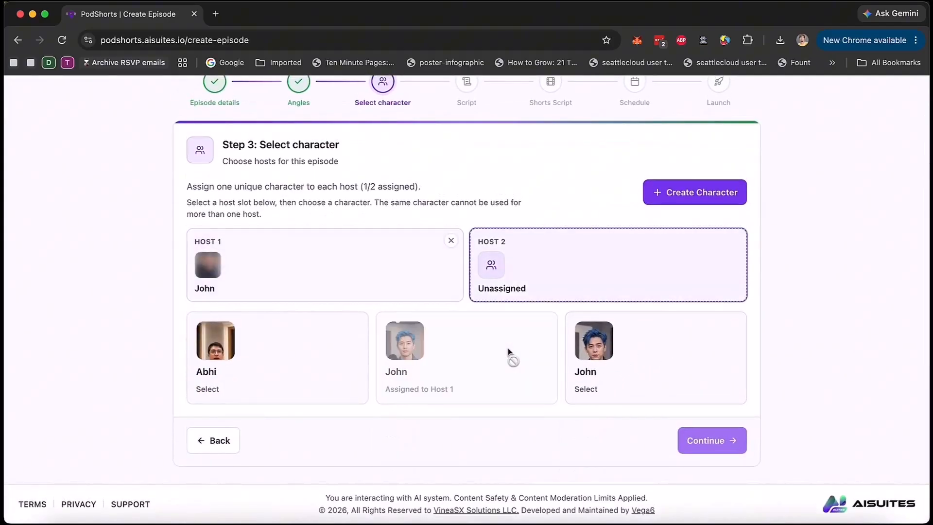
left_click(706, 194)
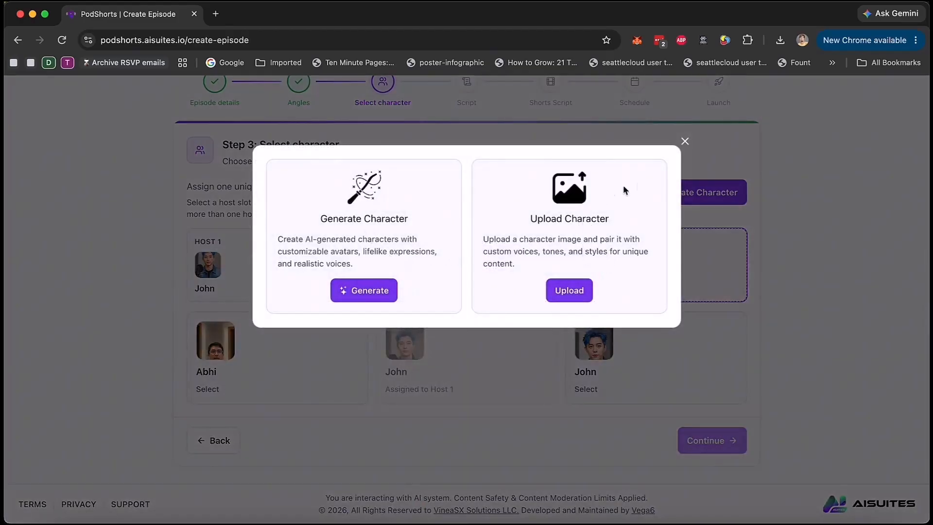
left_click(685, 141)
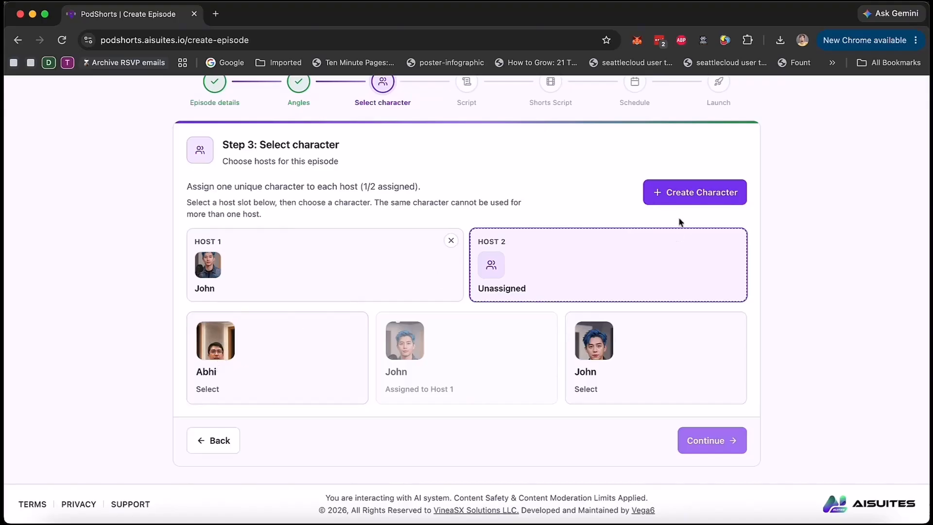
left_click(701, 183)
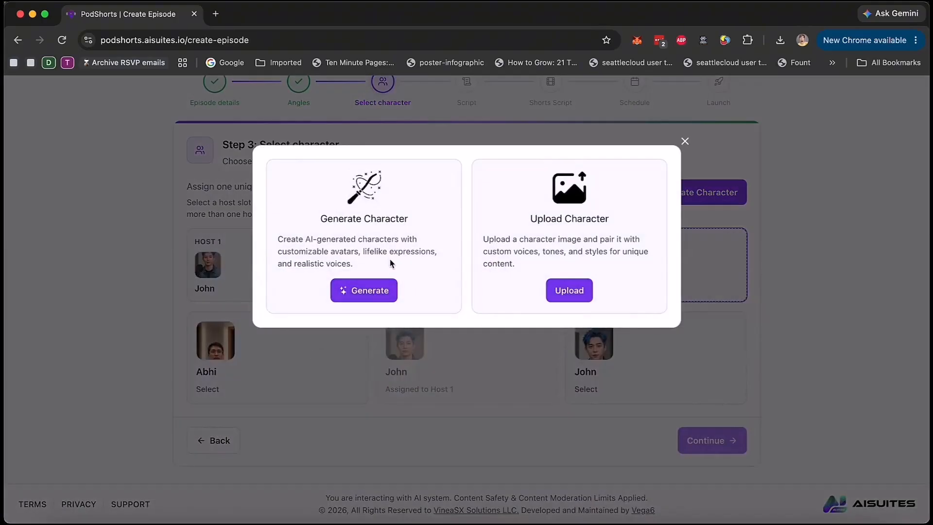
left_click(366, 298)
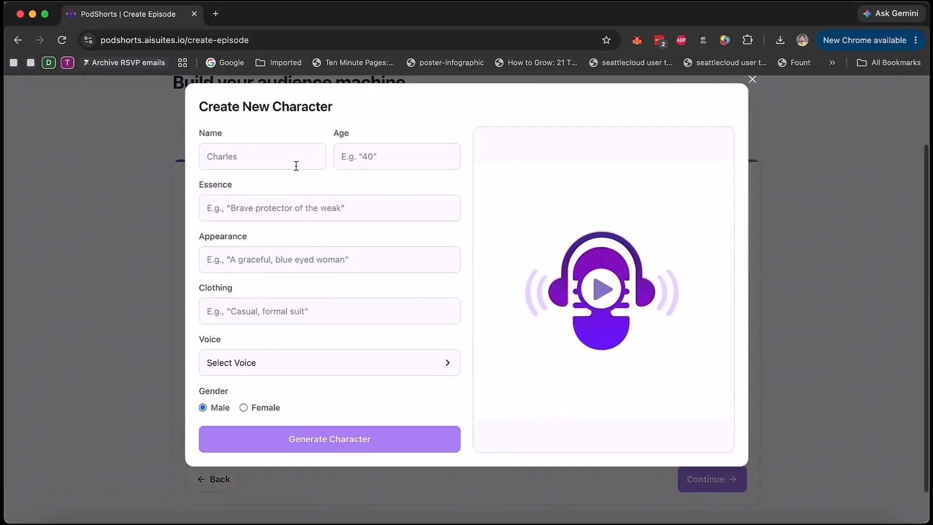
Step: Fill in the new character as Max, age 25, essence "young scientist and doctor", appearance "smart looking eye glasses wearing man from US", clothing "formal"
left_click(279, 152)
type("Max")
key("Tab")
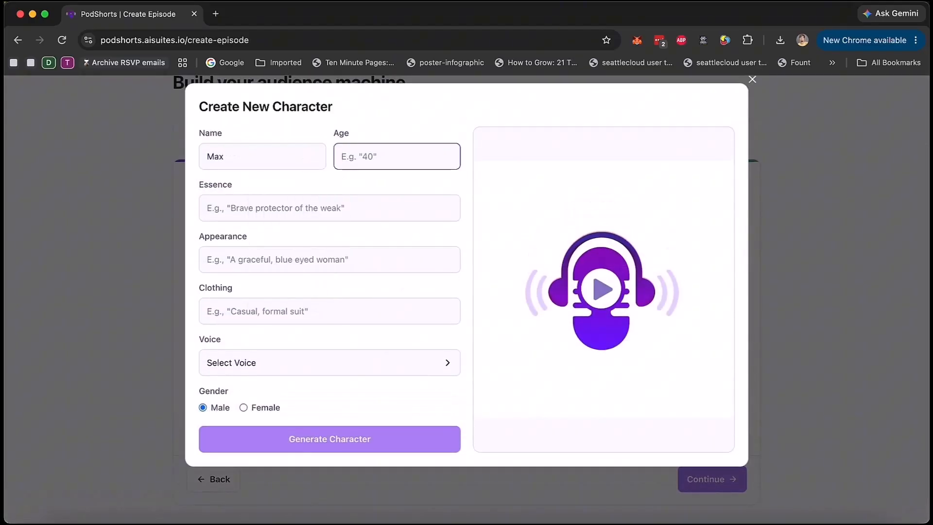
type("25")
key("Tab")
type("young scientist and doctor")
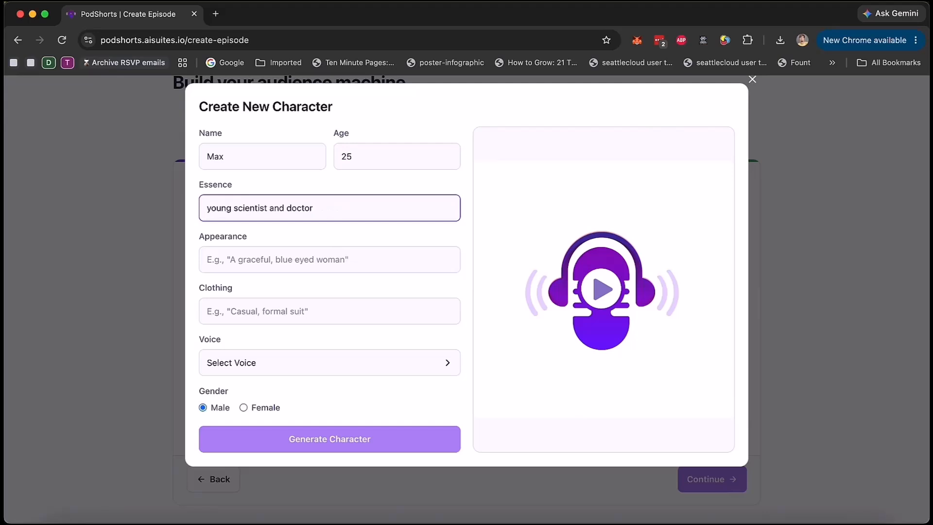
left_click(380, 260)
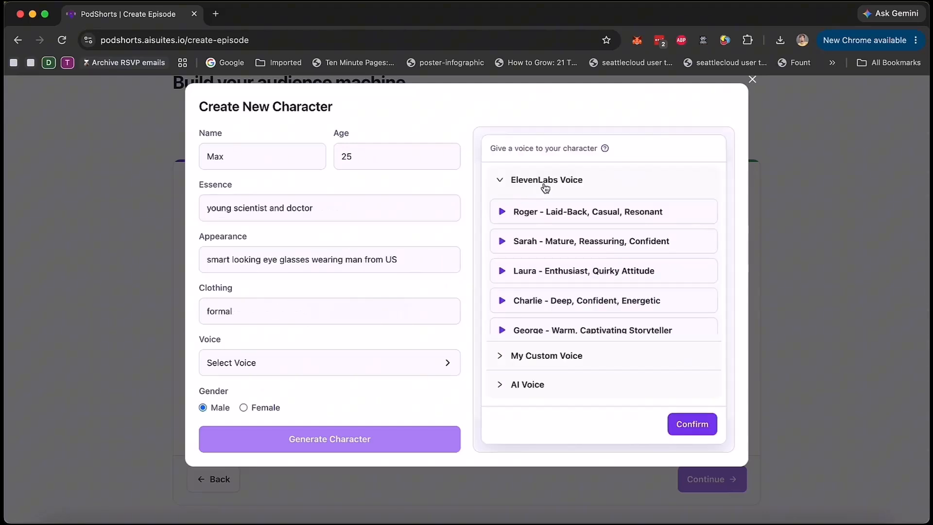
Step: Look through the ElevenLabs, custom and AI voice sources available for the new character
left_click(545, 181)
left_click(541, 214)
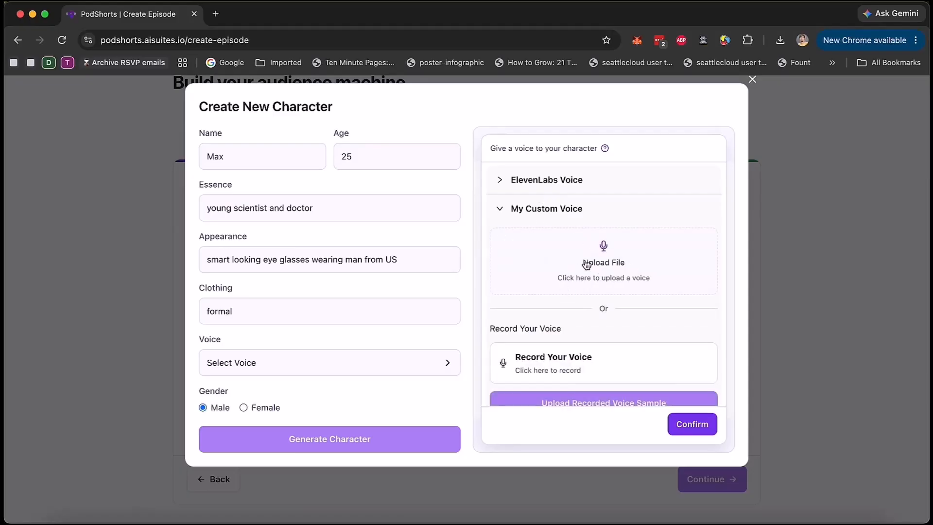
scroll(578, 270, "down", 3)
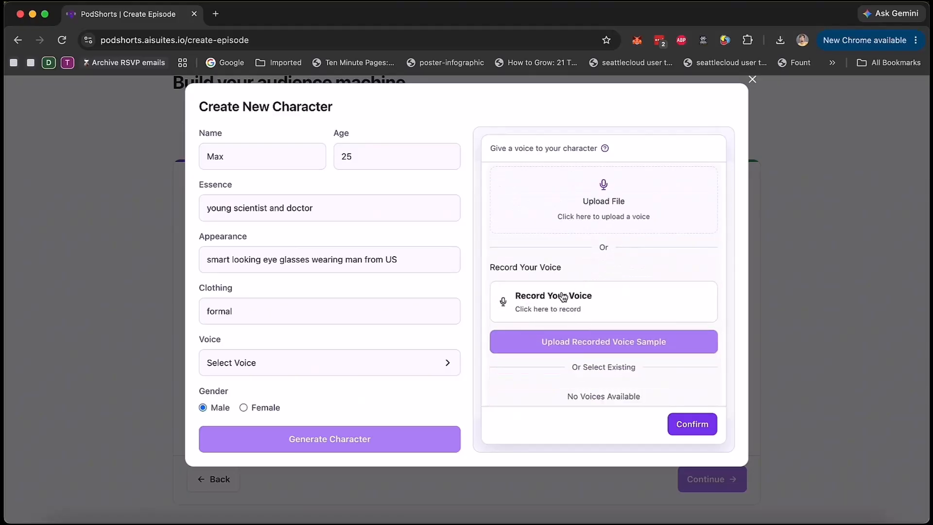
scroll(534, 242, "up", 3)
left_click(502, 209)
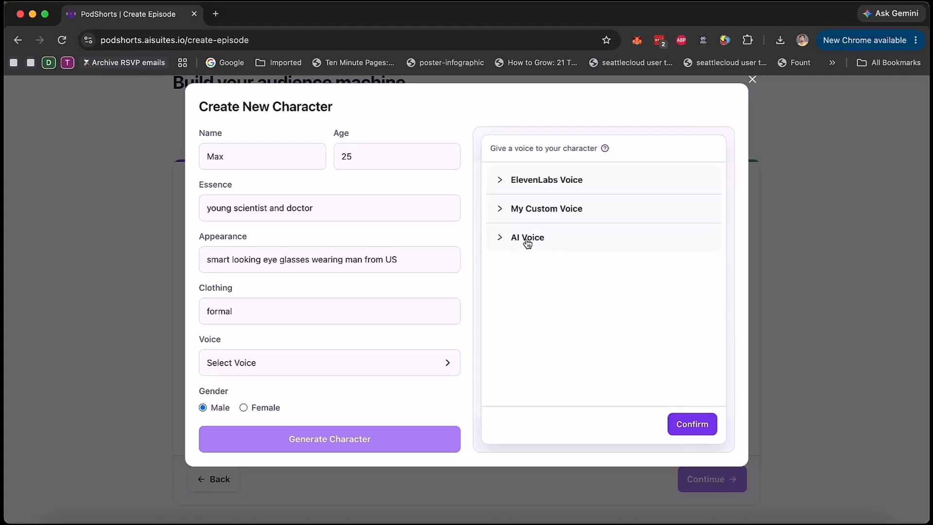
left_click(527, 238)
scroll(638, 334, "down", 5)
scroll(637, 333, "up", 5)
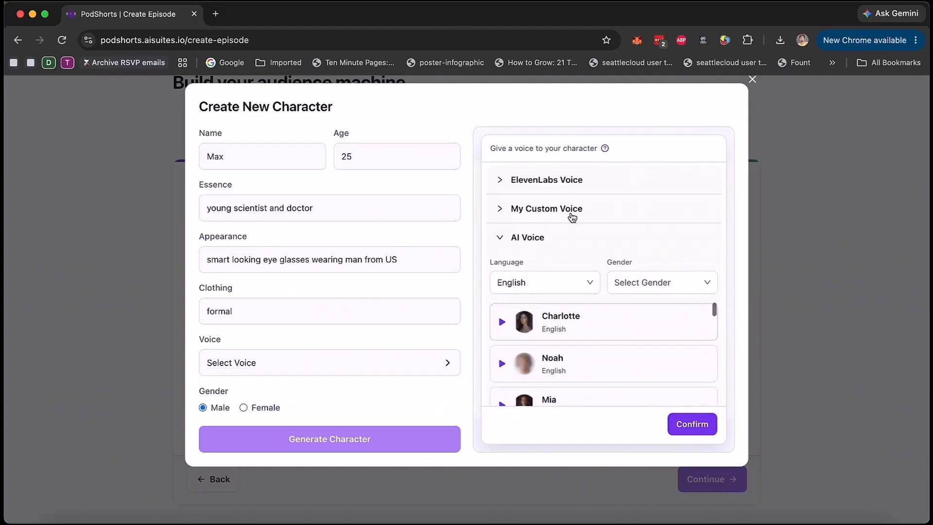
Step: Give the new character the English AI voice Noah and generate the character
left_click(522, 239)
left_click(531, 241)
left_click(579, 370)
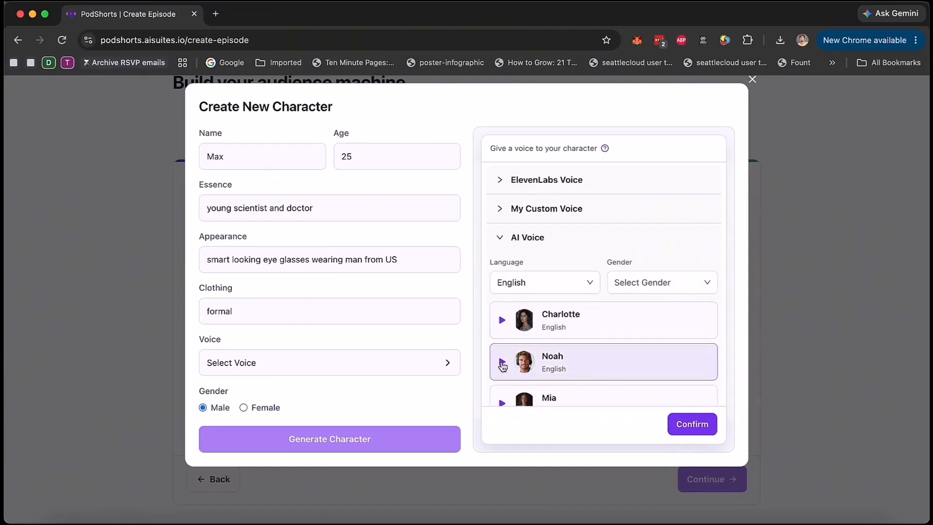
left_click(697, 429)
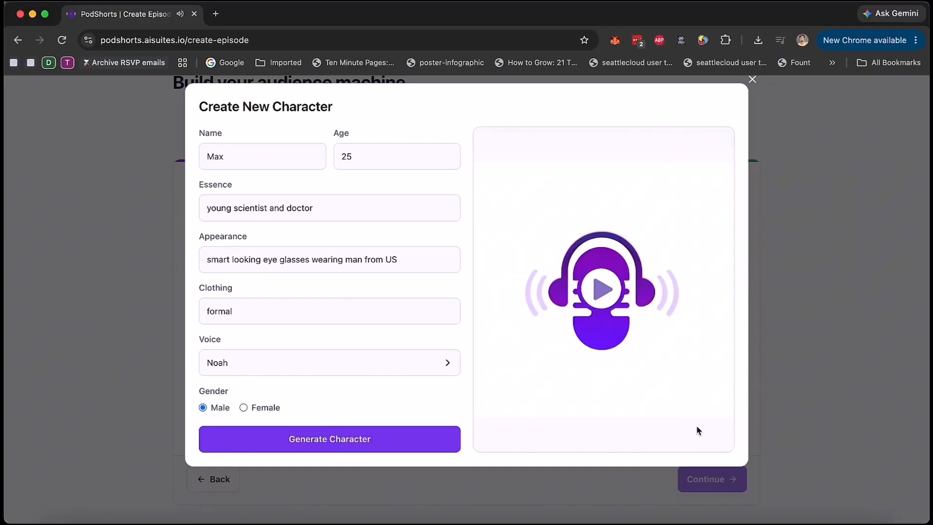
scroll(311, 405, "down", 1)
left_click(338, 403)
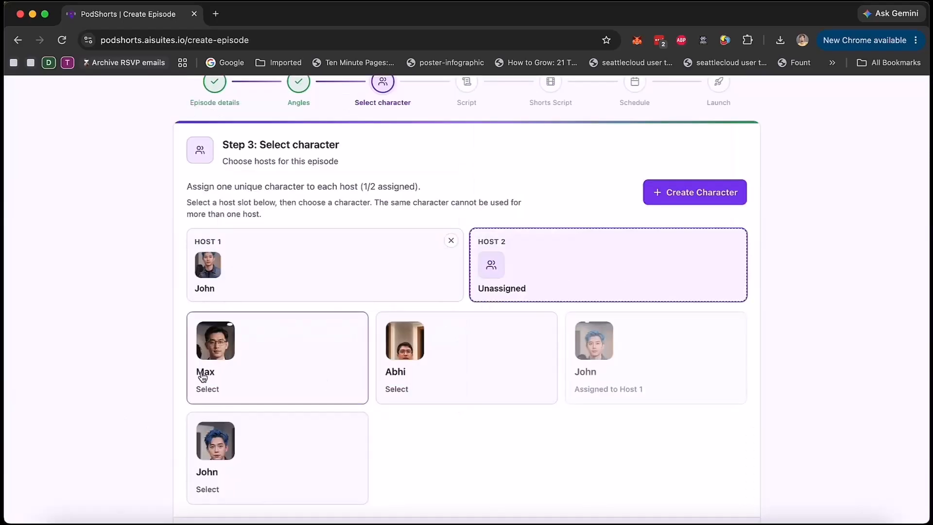
Step: Assign the new Max character to Host 2 and continue with both hosts to script generation
left_click(274, 355)
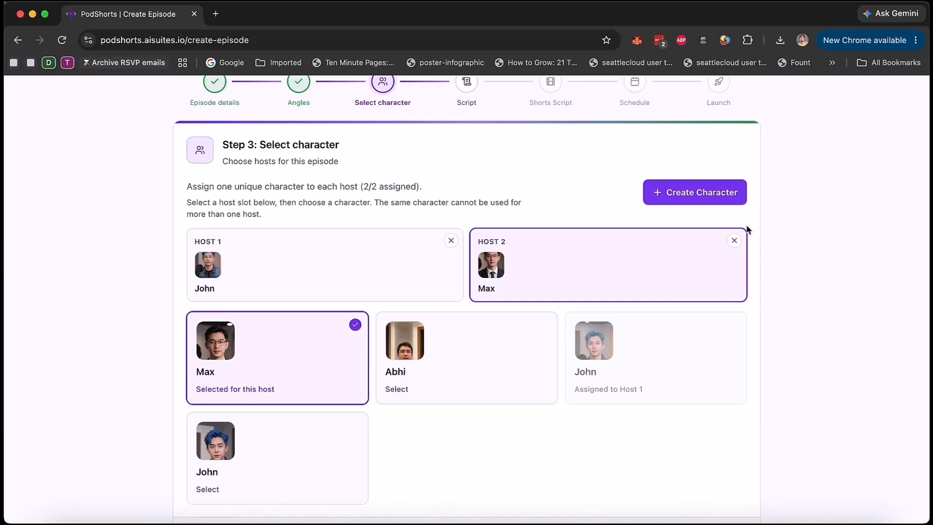
scroll(603, 389, "down", 3)
left_click(704, 440)
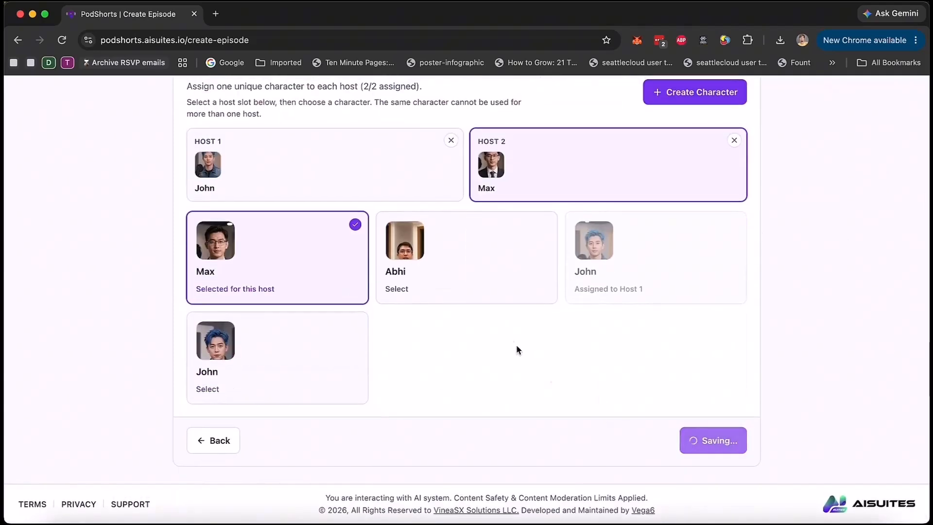
Step: Review the generated episode script from the closing back to the hook and approve it
scroll(508, 338, "down", 3)
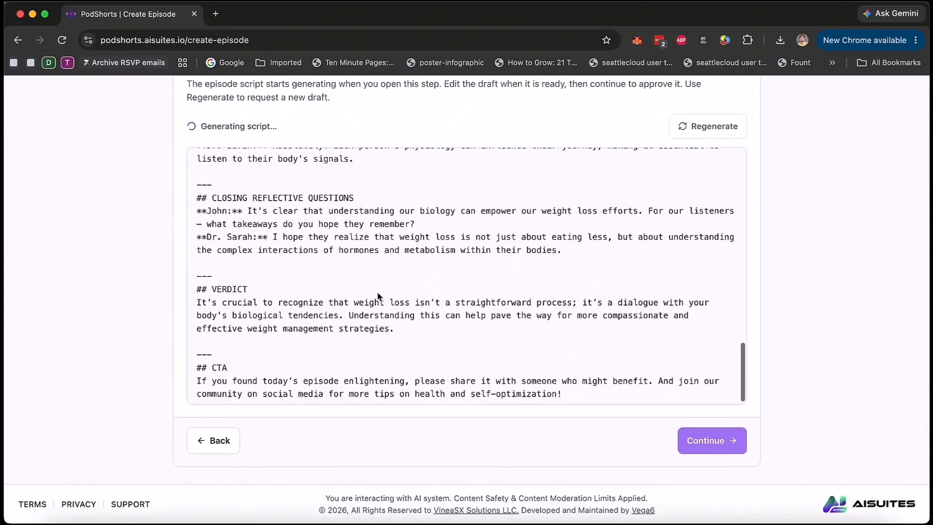
scroll(377, 292, "down", 15)
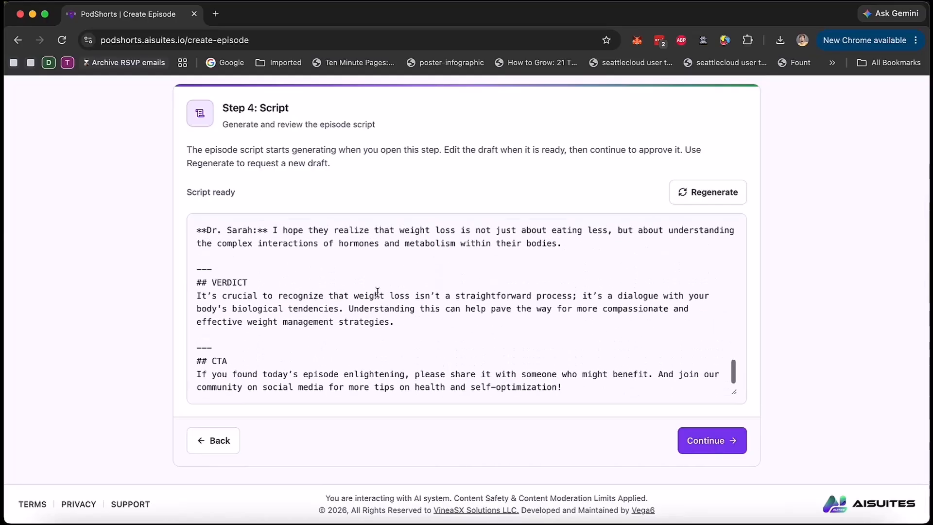
scroll(377, 291, "up", 12)
scroll(377, 292, "up", 3)
left_click(334, 282)
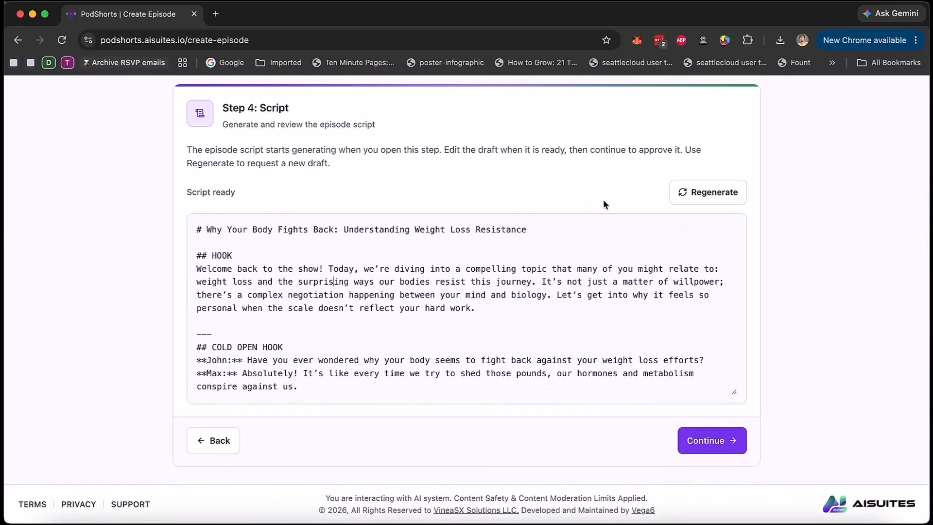
left_click(719, 441)
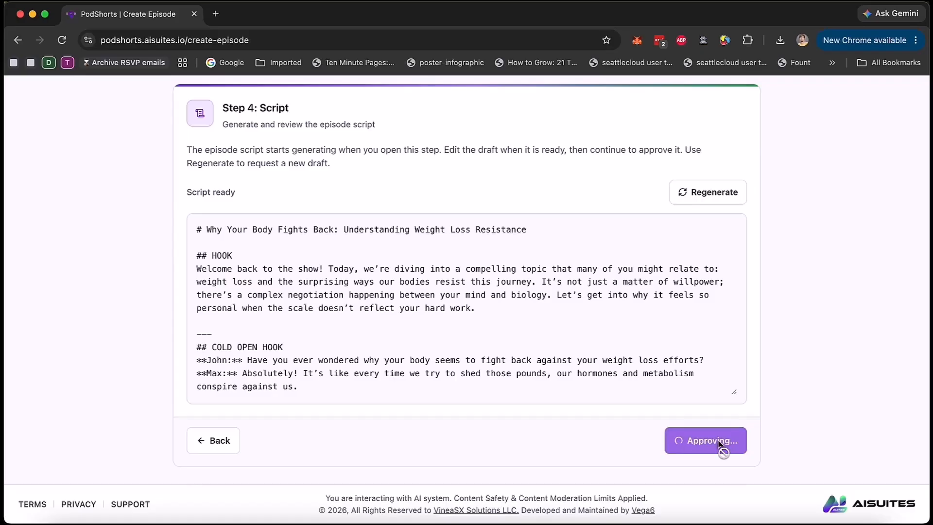
Step: Examine the titles, hooks and spoken text of the three generated short scripts
scroll(829, 350, "up", 2)
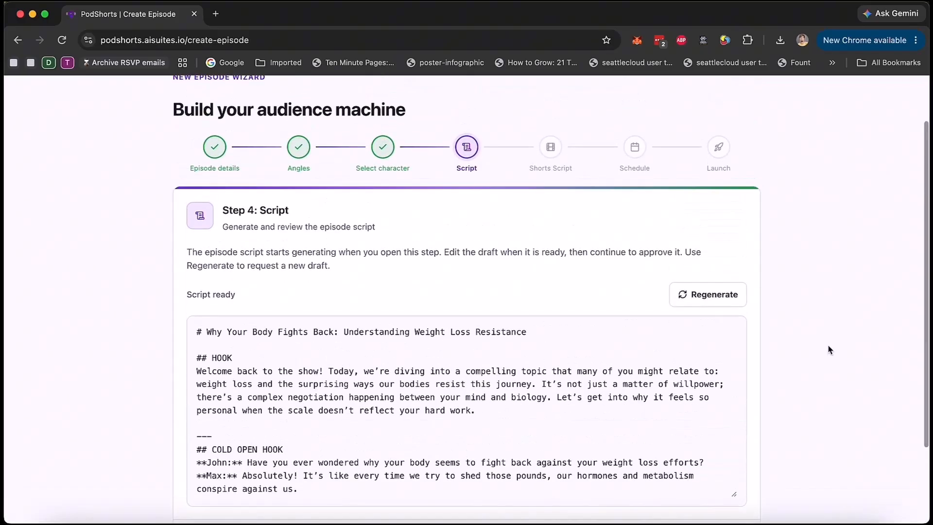
scroll(829, 349, "up", 1)
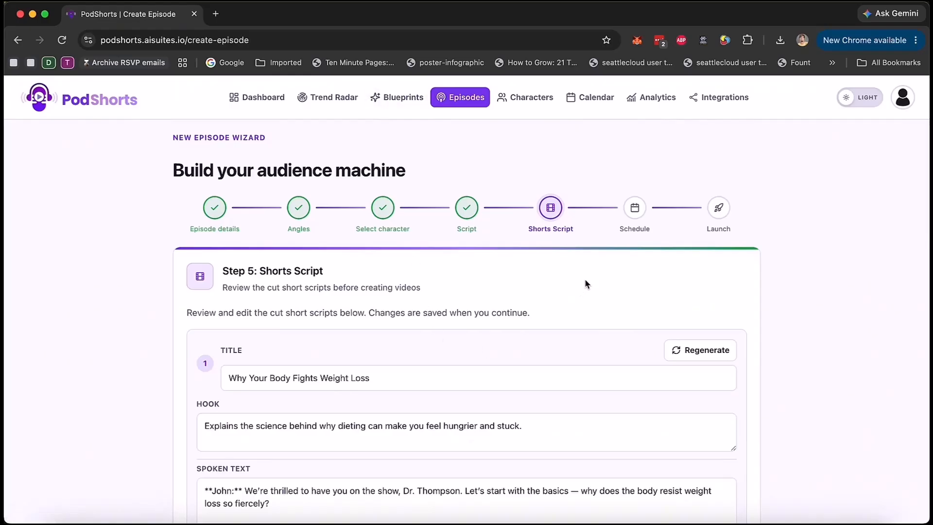
scroll(585, 284, "down", 2)
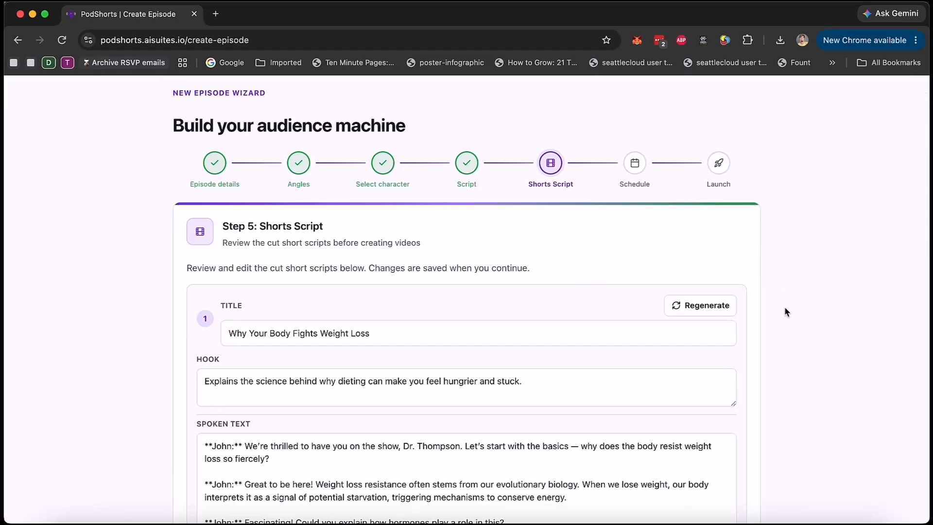
scroll(472, 187, "down", 1)
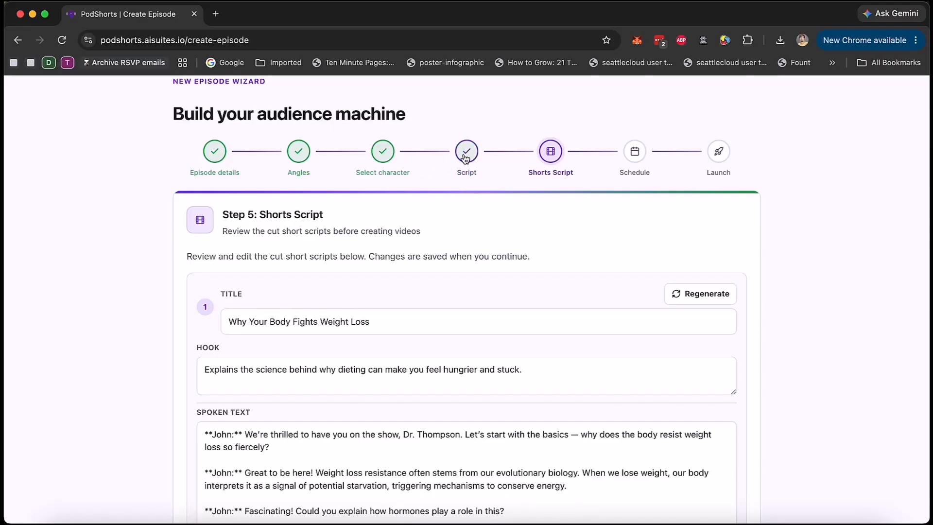
scroll(791, 380, "down", 15)
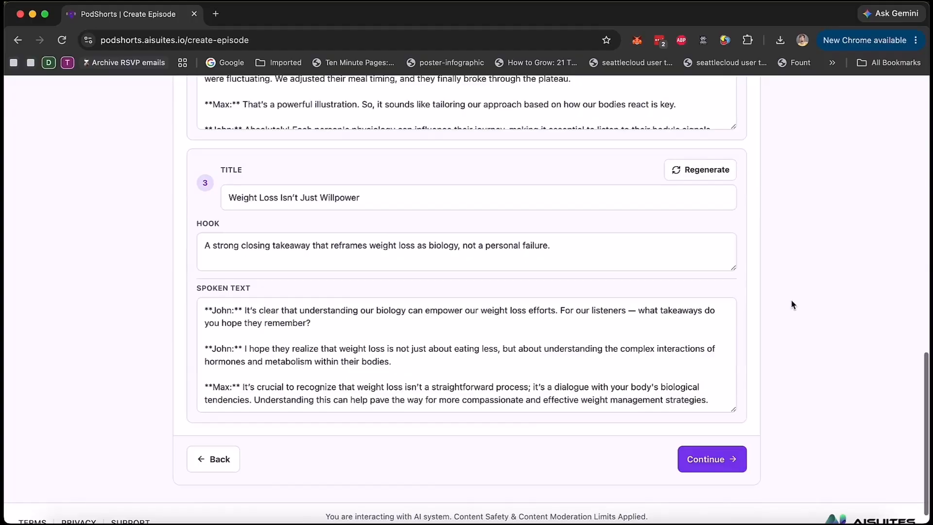
scroll(791, 305, "up", 15)
scroll(792, 305, "up", 2)
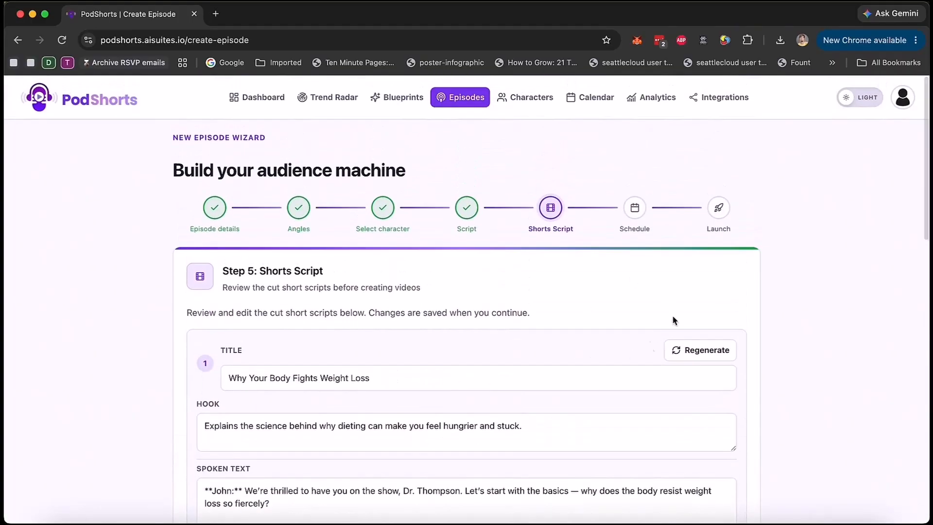
scroll(495, 277, "down", 4)
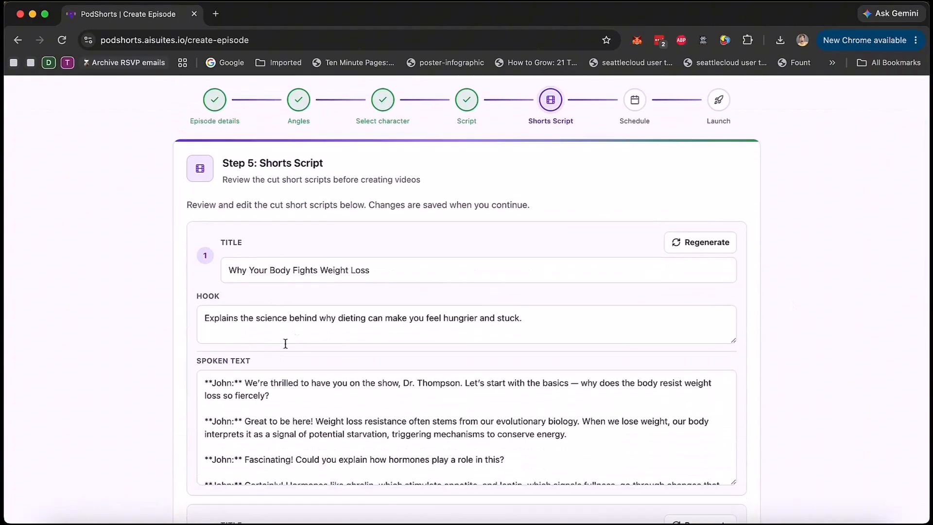
scroll(173, 333, "down", 3)
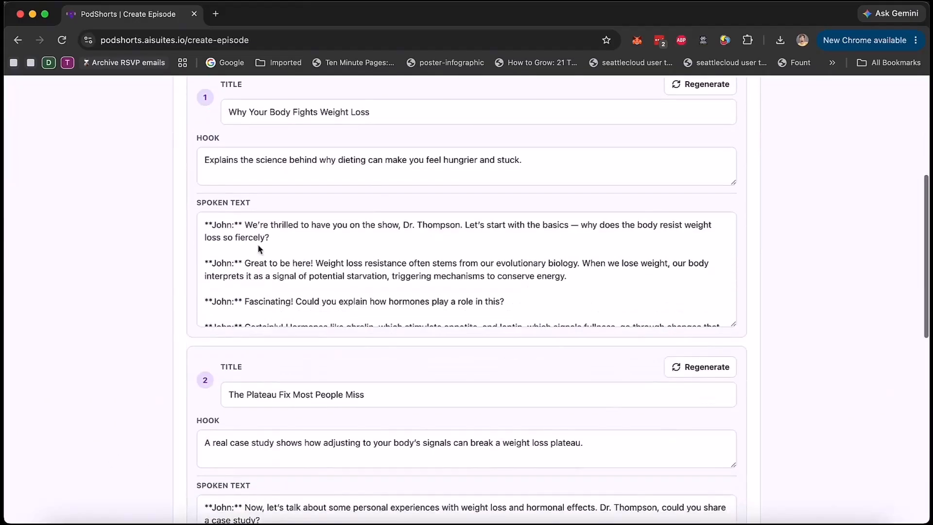
scroll(353, 248, "down", 10)
scroll(352, 248, "down", 2)
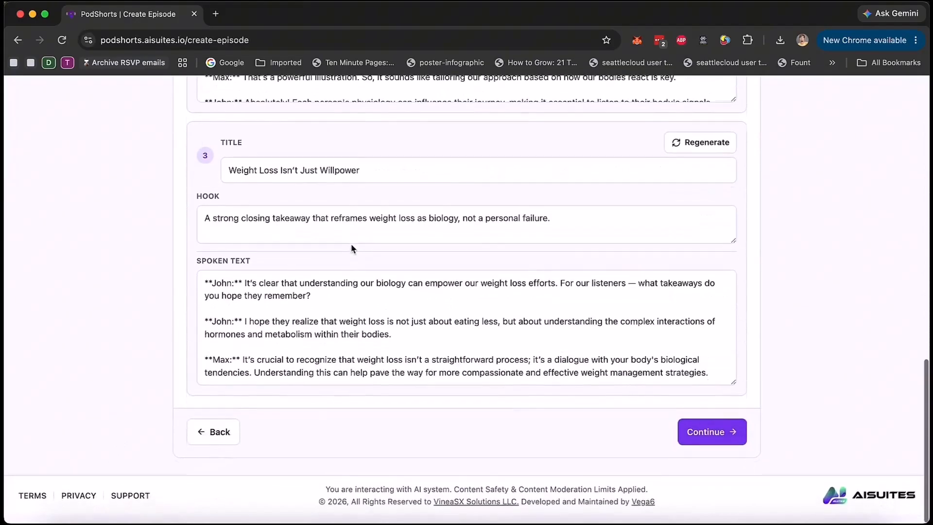
scroll(138, 479, "up", 10)
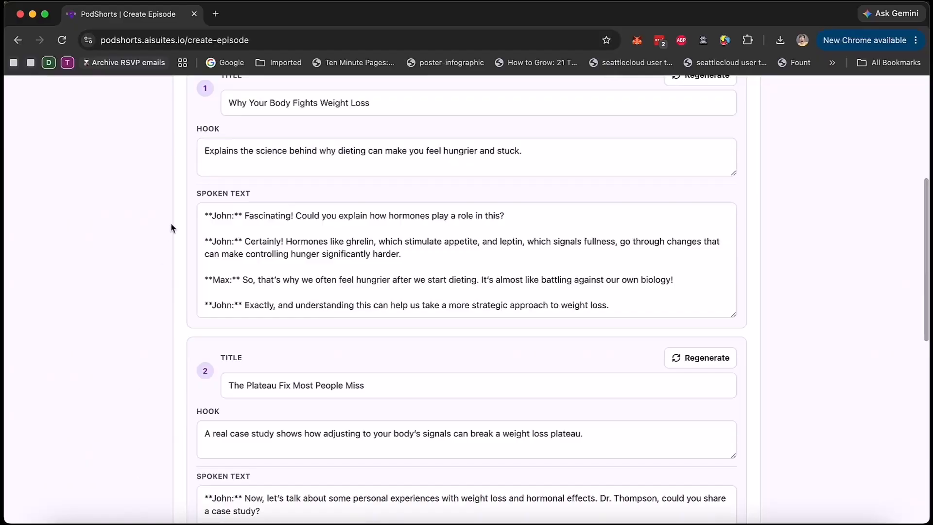
scroll(173, 225, "down", 10)
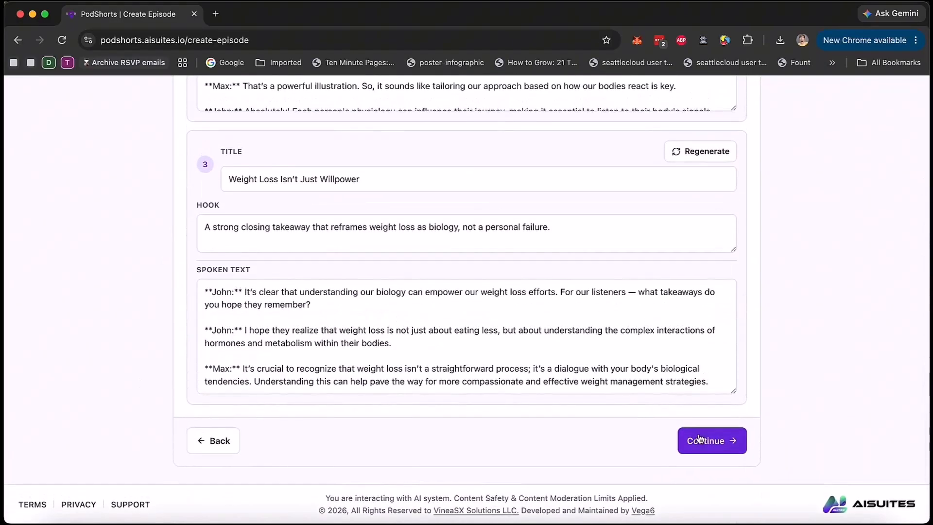
Step: Accept the short scripts, check the social accounts in the schedule settings, and switch publishing to Manual Schedule
left_click(699, 438)
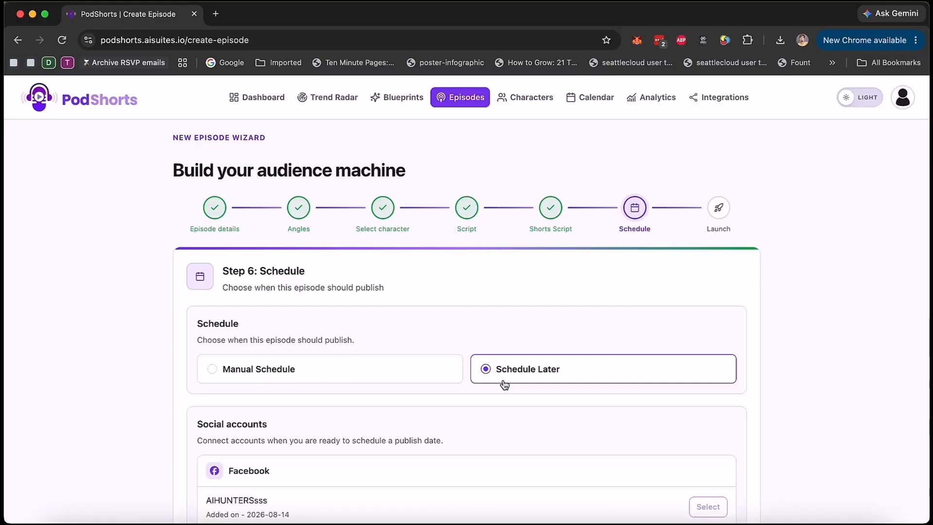
scroll(504, 384, "down", 6)
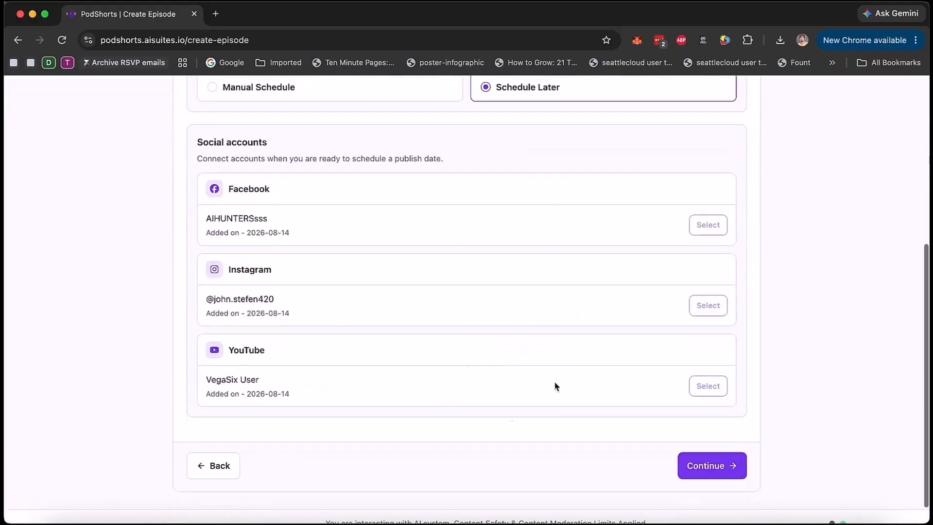
scroll(568, 312, "up", 5)
left_click(255, 335)
scroll(272, 358, "down", 2)
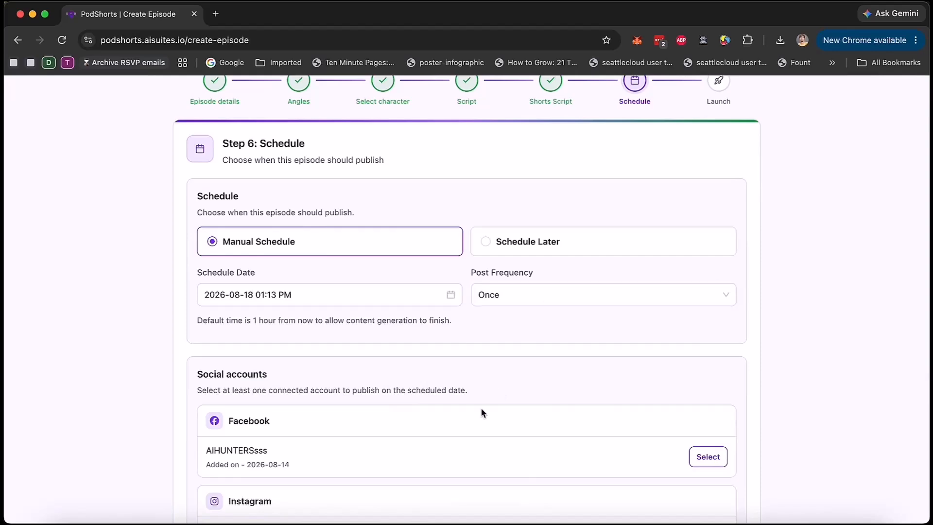
Step: Set the episode's publishing option to Schedule Later and continue to the launch step
scroll(309, 331, "down", 4)
scroll(619, 456, "up", 5)
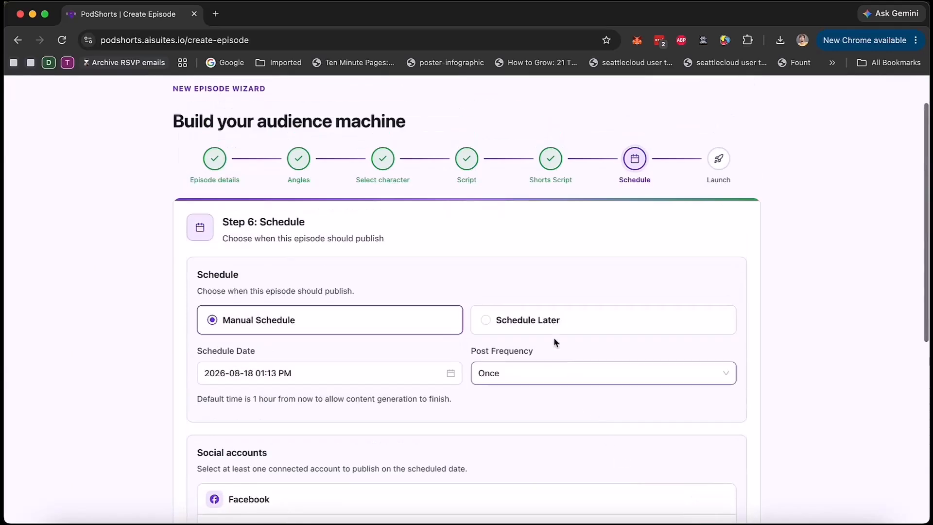
left_click(539, 325)
scroll(541, 380, "down", 2)
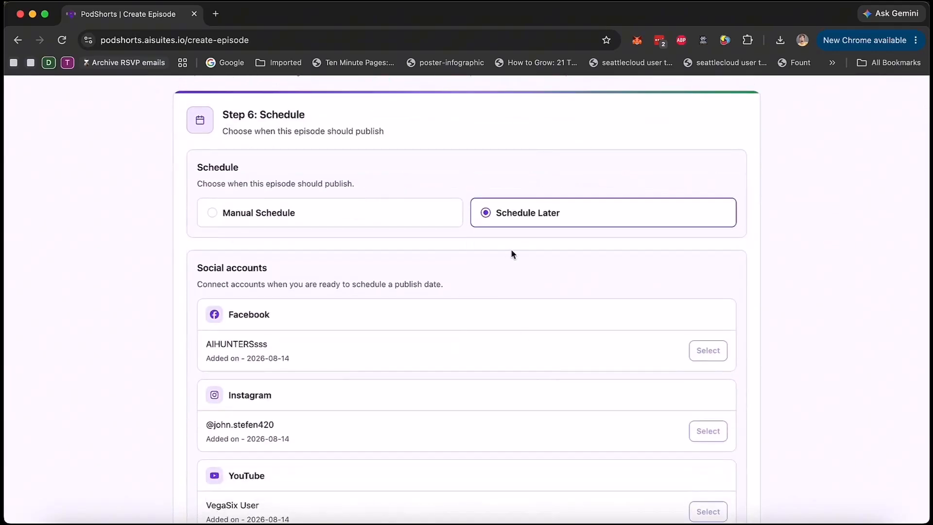
scroll(538, 436, "down", 3)
left_click(736, 443)
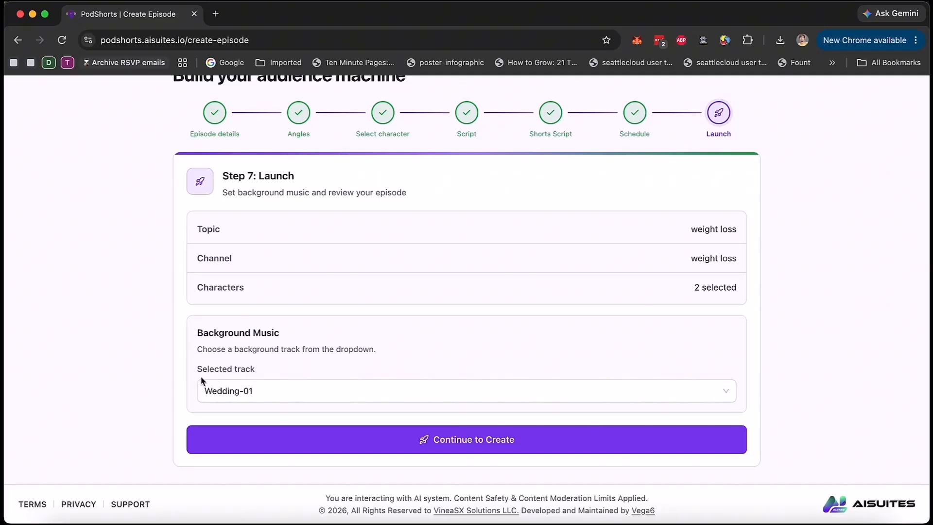
Step: Set the episode's background music to None, look through the other available tracks, and start creating the episode
left_click(289, 390)
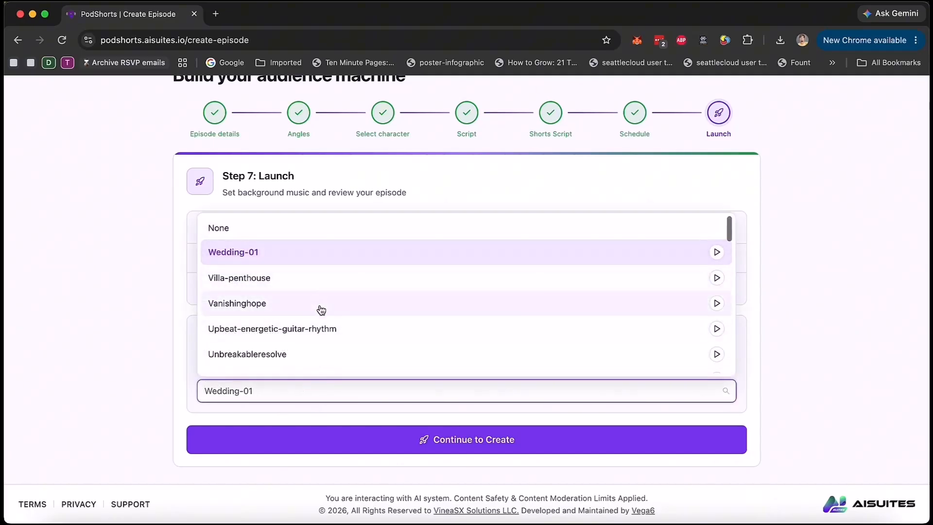
left_click(282, 229)
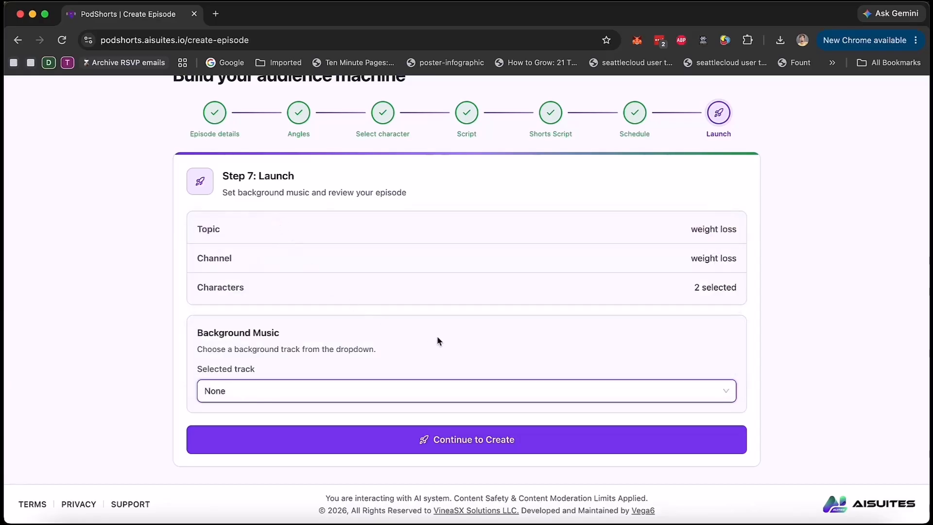
left_click(535, 394)
scroll(501, 300, "down", 10)
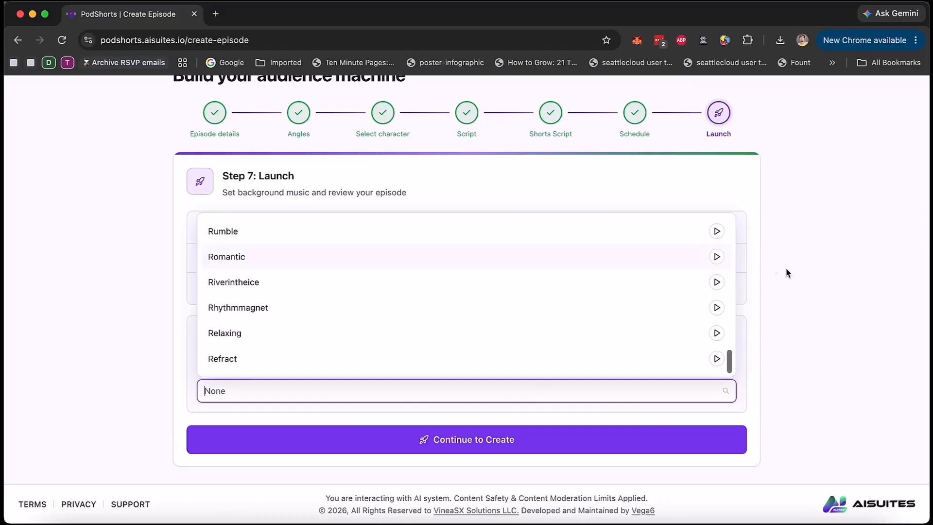
left_click(776, 269)
left_click(484, 440)
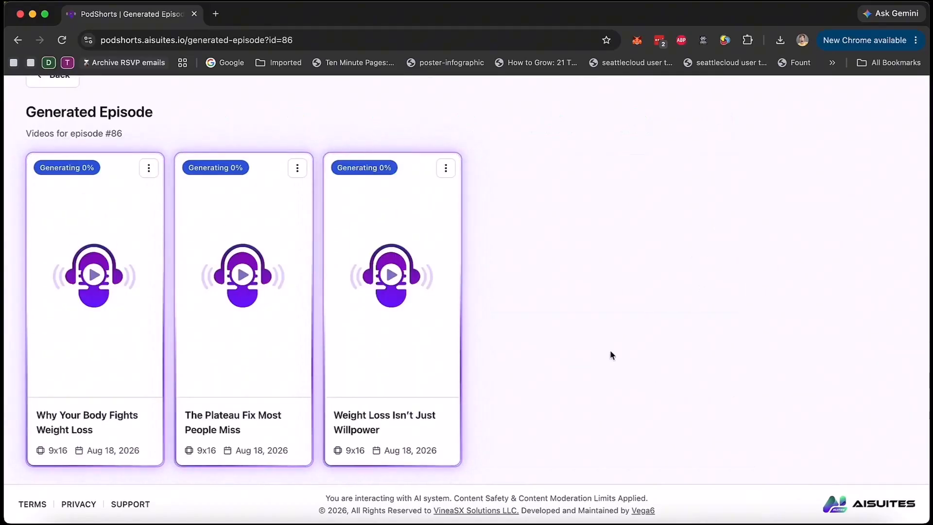
Step: Check the generation progress of the three shorts and open "Why Your Body Fights Weight Loss" in the video editor
scroll(419, 323, "up", 2)
scroll(481, 312, "up", 1)
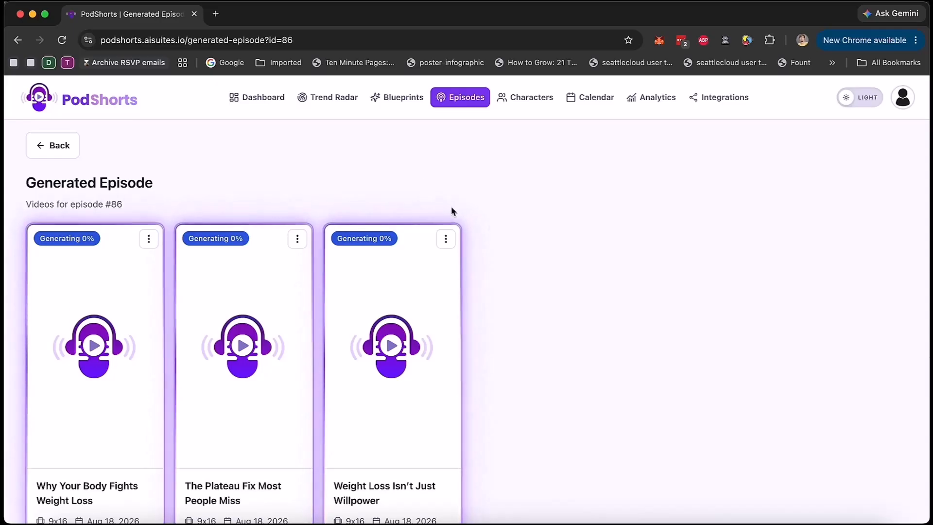
scroll(550, 303, "down", 1)
scroll(550, 303, "down", 2)
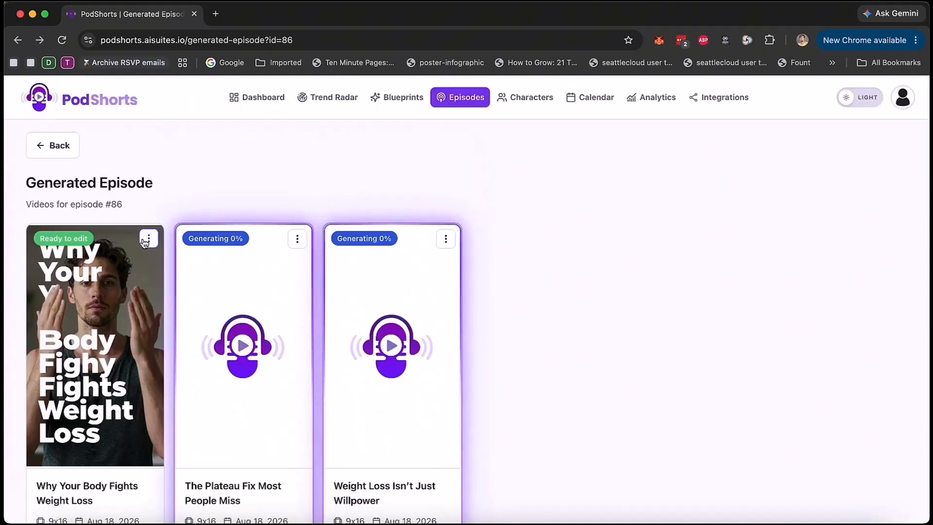
left_click(148, 241)
left_click(103, 291)
left_click(83, 402)
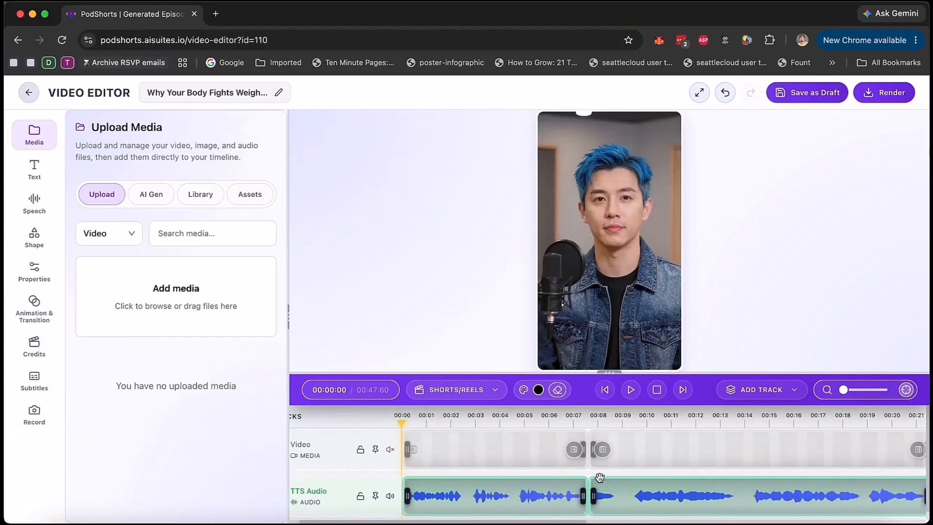
Step: Look over the short's timeline tracks and the available aspect-ratio formats, keeping Shorts/Reels
scroll(573, 474, "right", 5)
scroll(512, 464, "left", 5)
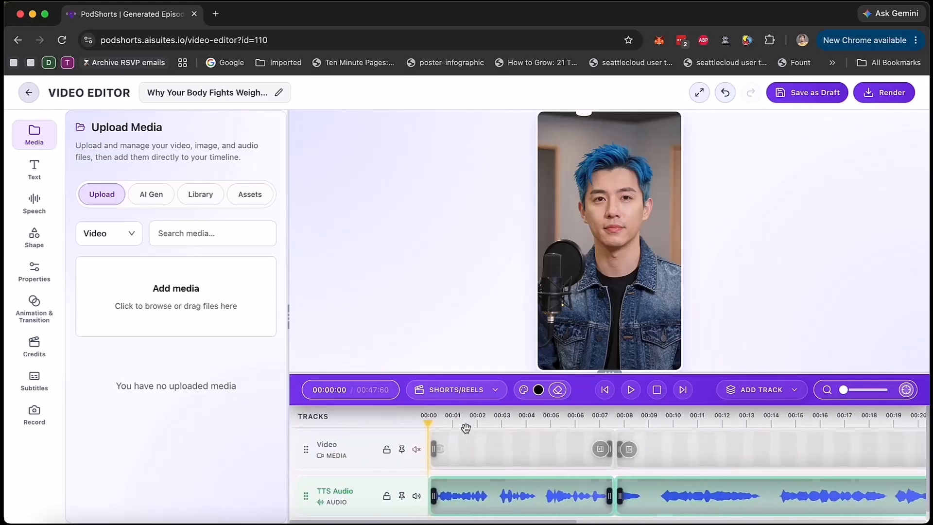
left_click(482, 393)
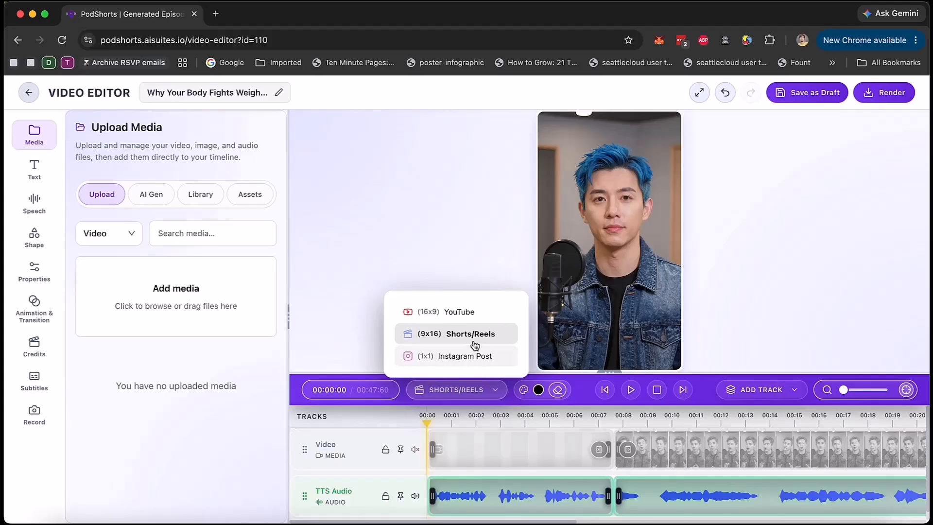
left_click(479, 392)
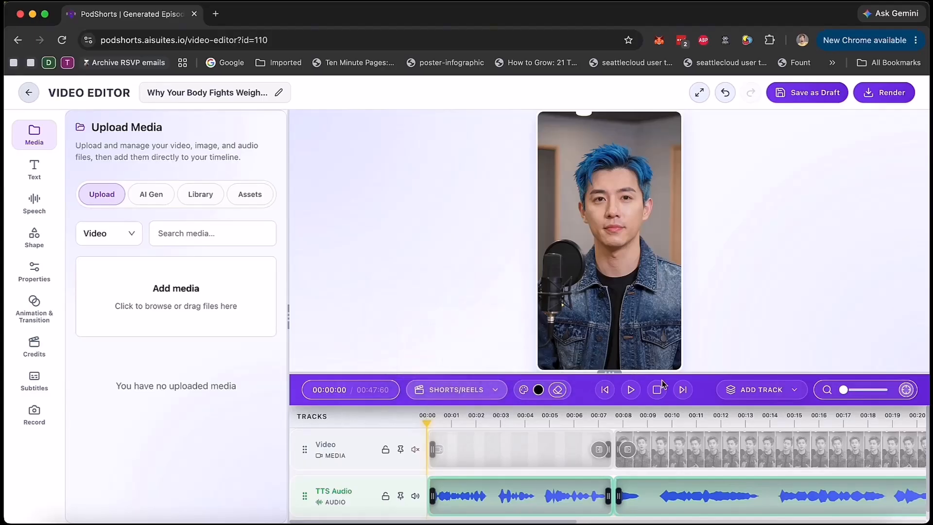
left_click(491, 391)
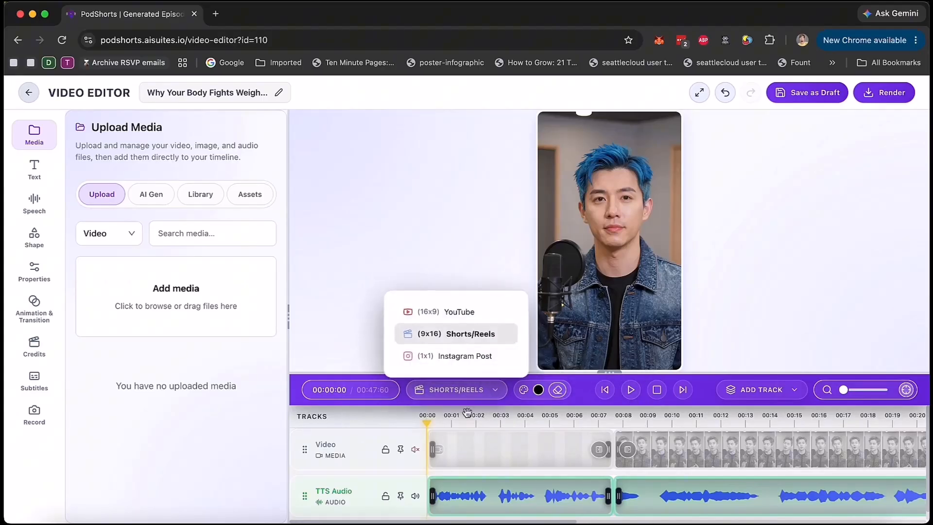
Step: Preview the short from the start, pause it, and play a second passage from about the 39-second mark
left_click(630, 389)
scroll(558, 452, "right", 3)
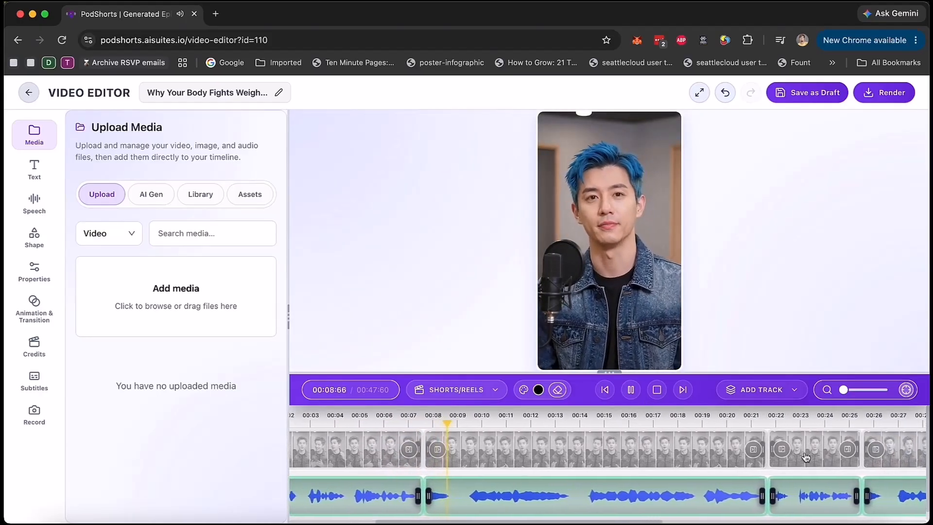
scroll(806, 457, "right", 2)
left_click(632, 391)
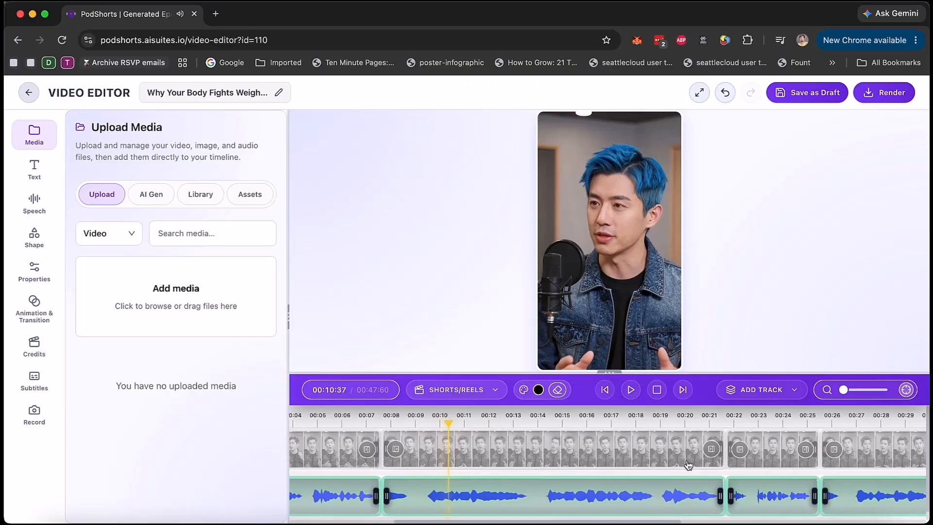
scroll(688, 465, "right", 10)
left_click(624, 416)
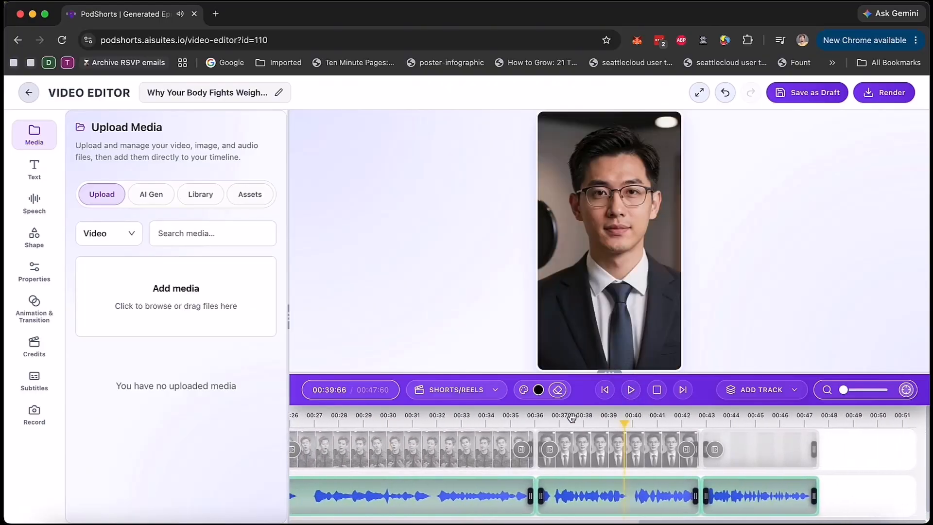
left_click(630, 389)
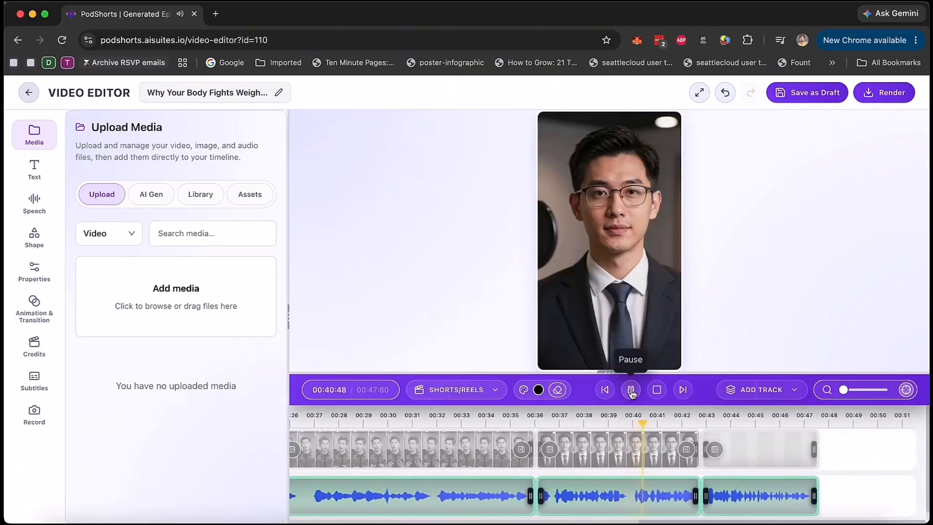
left_click(630, 391)
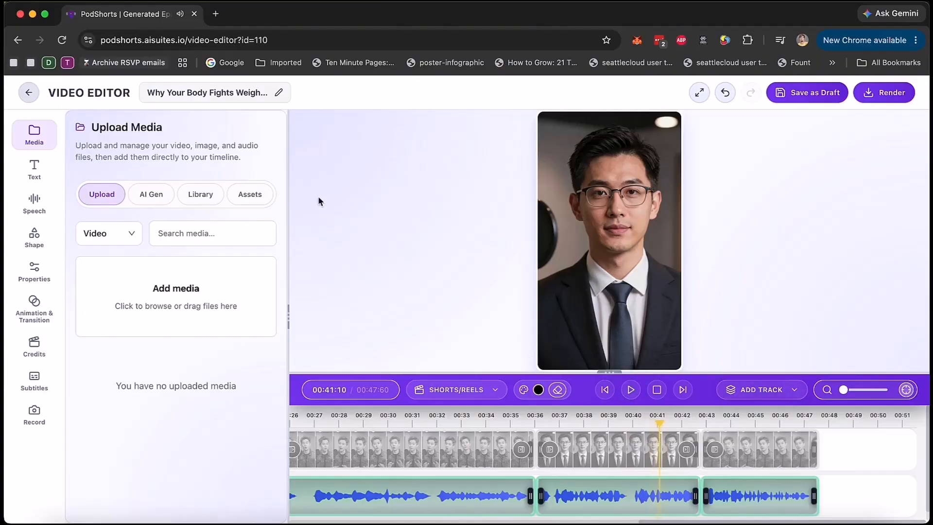
Step: Look through the editor's AI media generation, text, speech with ElevenLabs voices, shape and properties tools
left_click(152, 202)
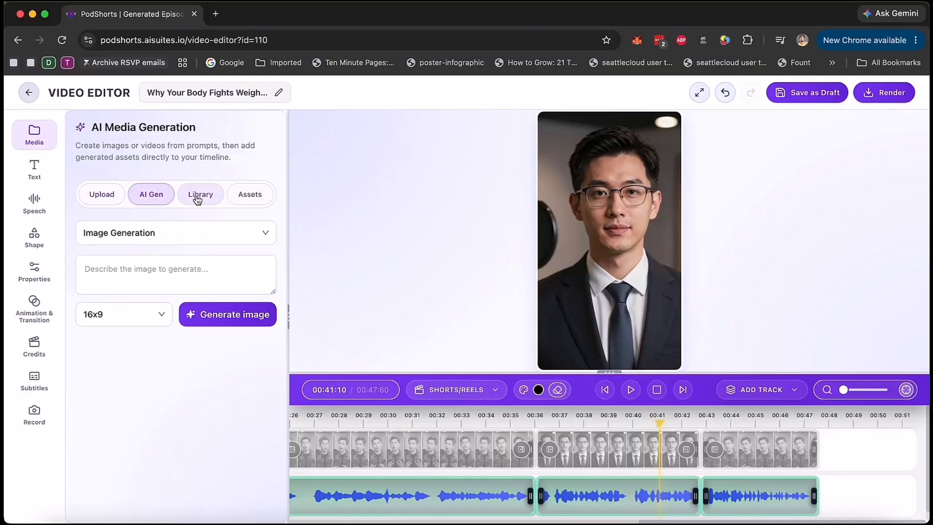
left_click(34, 169)
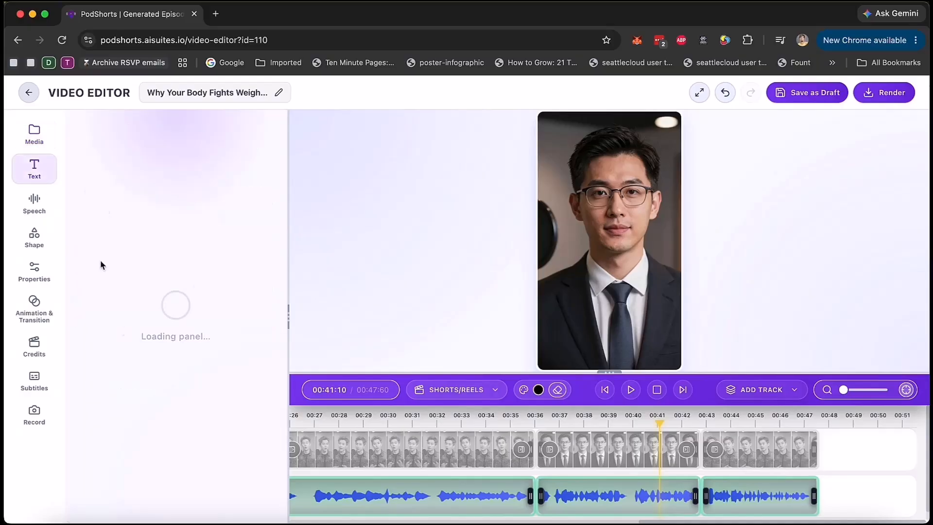
left_click(34, 202)
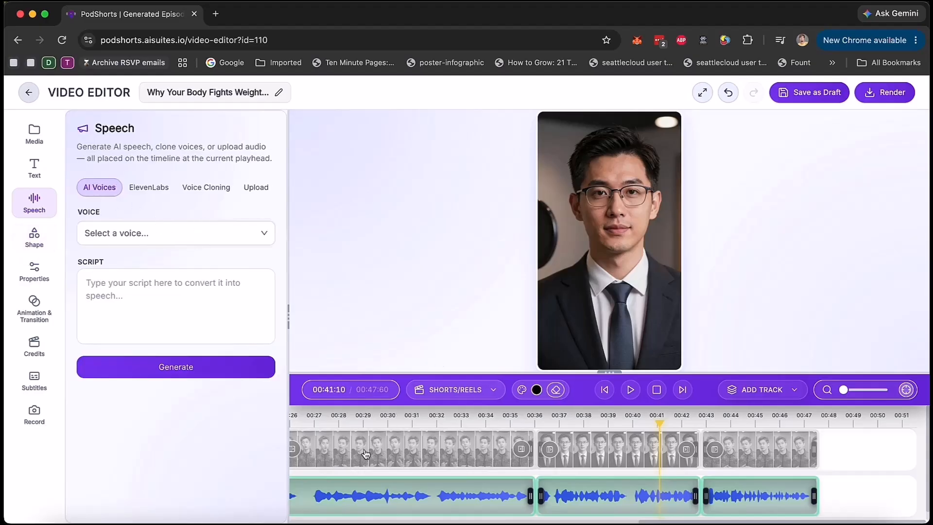
left_click(155, 187)
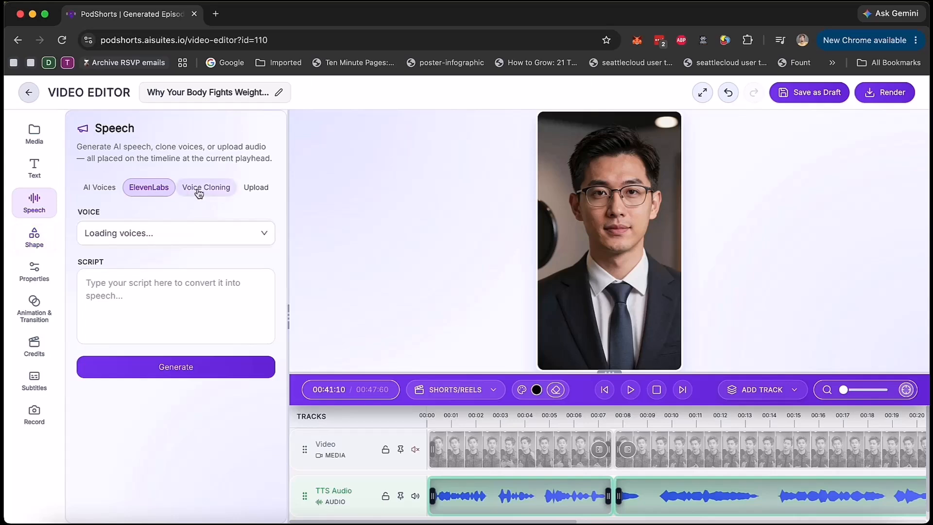
left_click(37, 240)
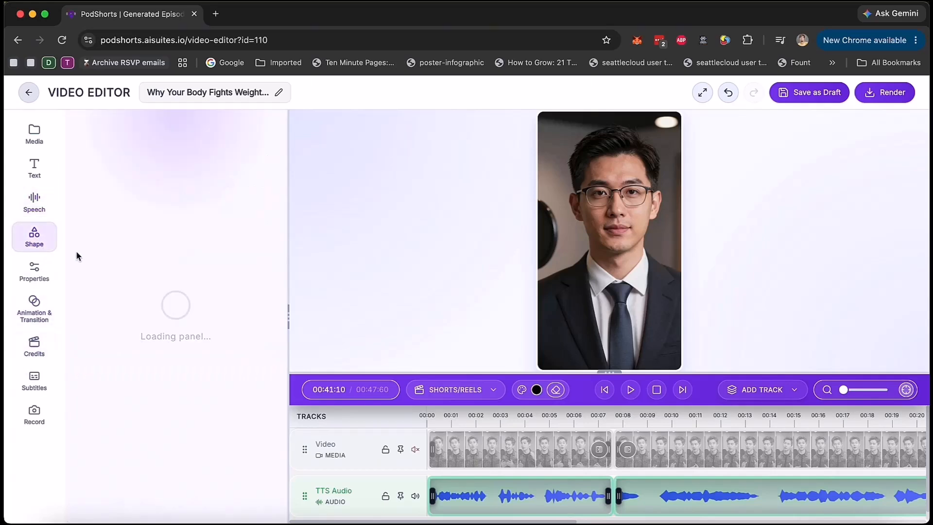
left_click(34, 271)
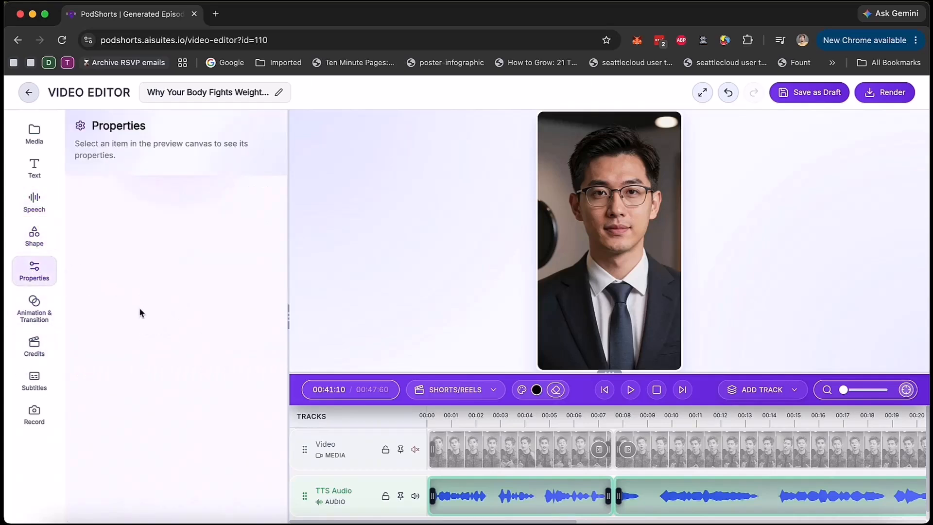
Step: Select the first video clip and examine its transition type, easing and enter, exit and idle animation settings
left_click(34, 310)
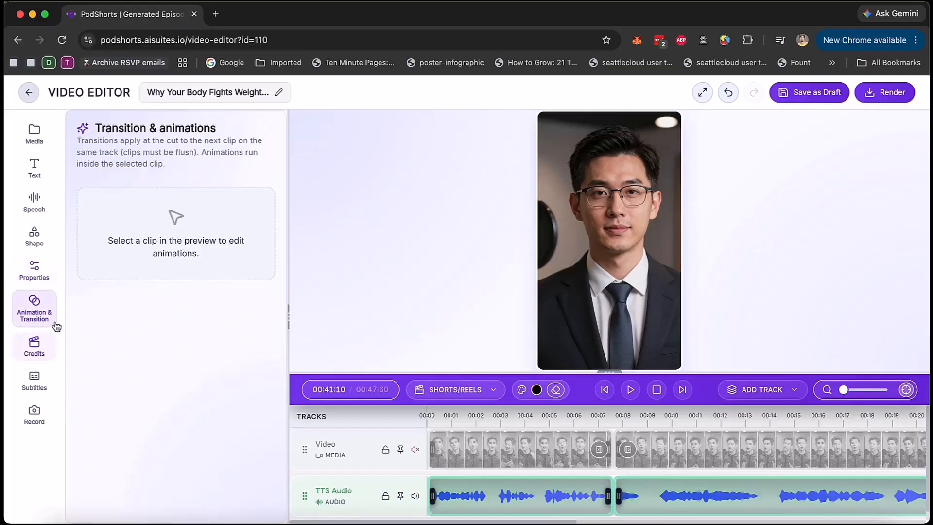
left_click(529, 456)
left_click(527, 452)
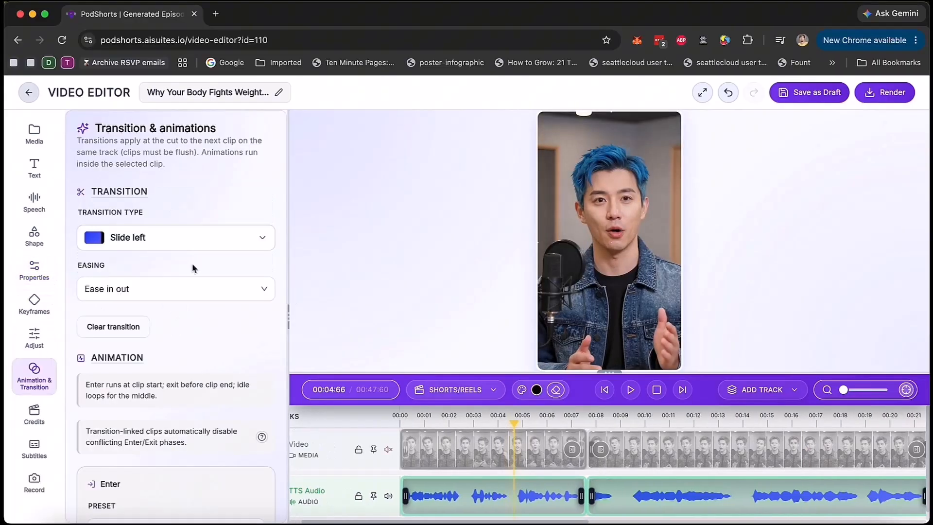
scroll(109, 334, "down", 5)
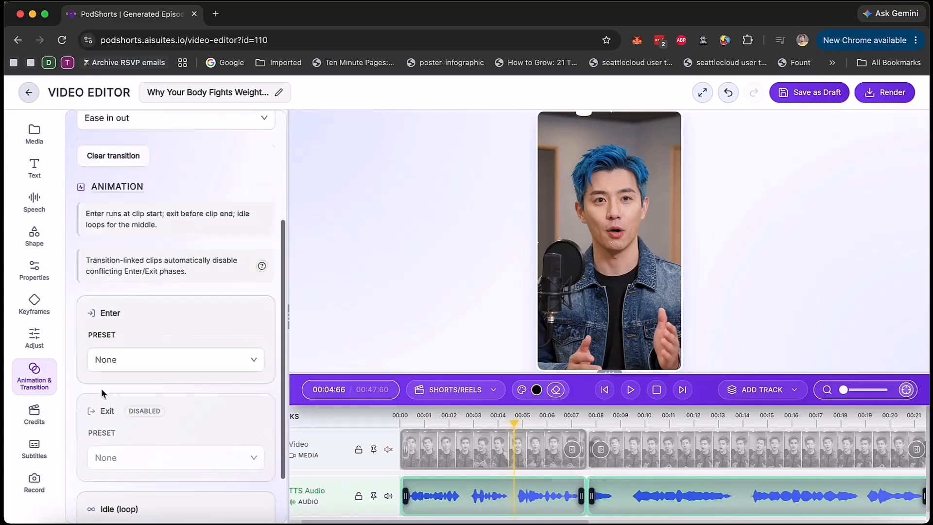
Step: Examine the intro and outro credits options and the subtitle style presets, colors and background settings
left_click(34, 414)
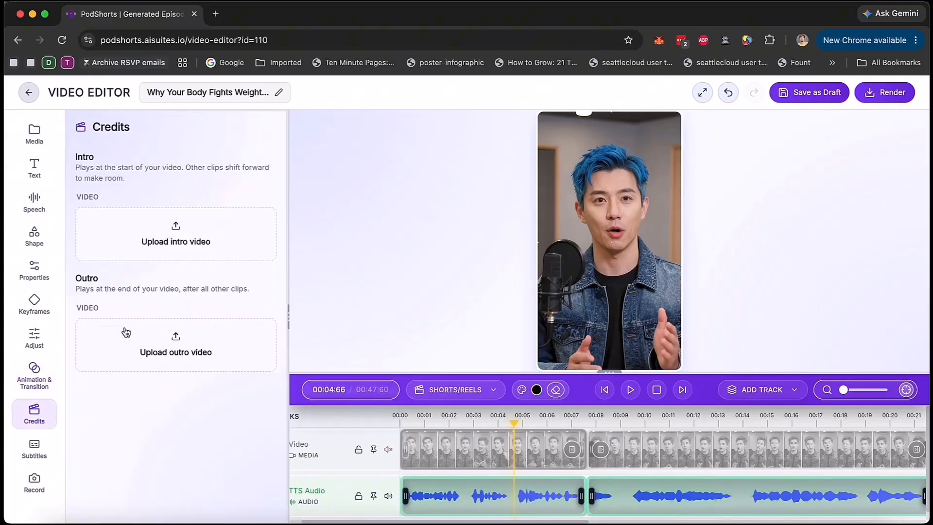
left_click(34, 448)
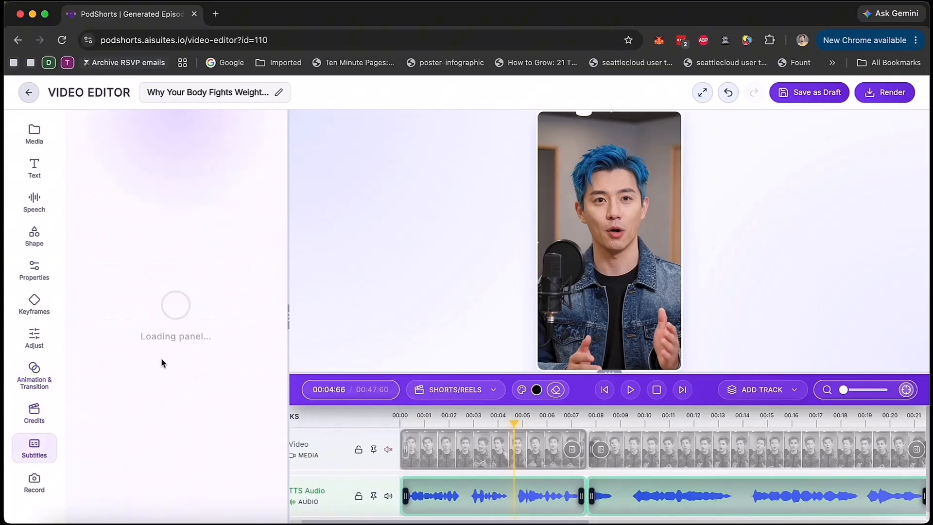
left_click(235, 154)
scroll(156, 427, "down", 5)
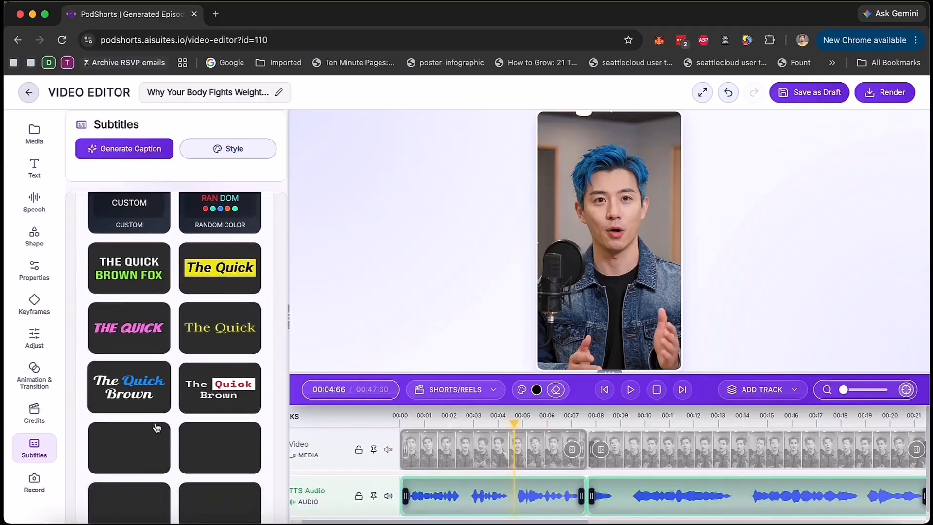
scroll(155, 423, "down", 15)
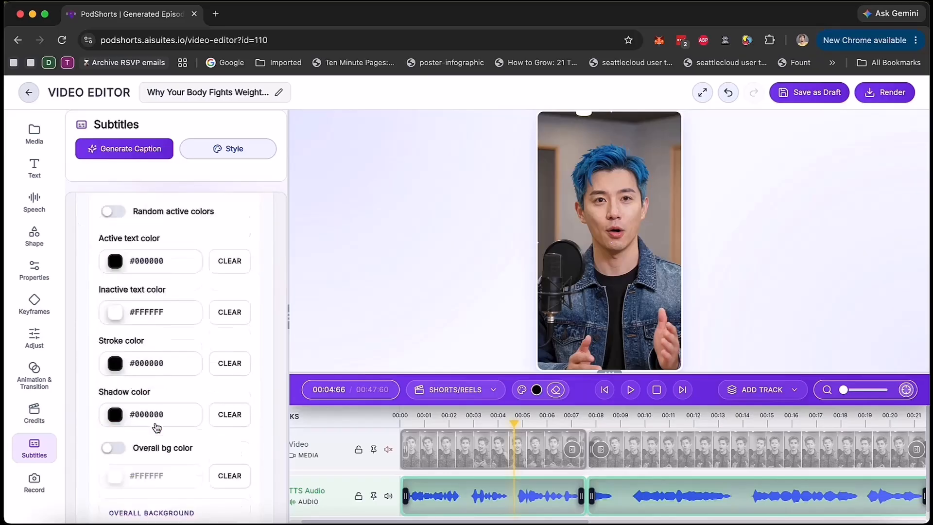
scroll(156, 421, "down", 5)
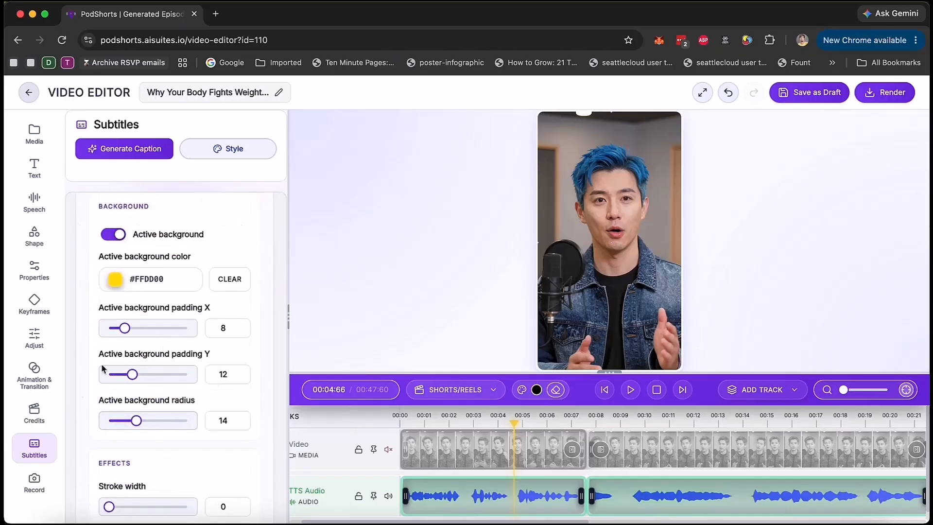
Step: Check the camera and audio recording options and render the short
left_click(33, 480)
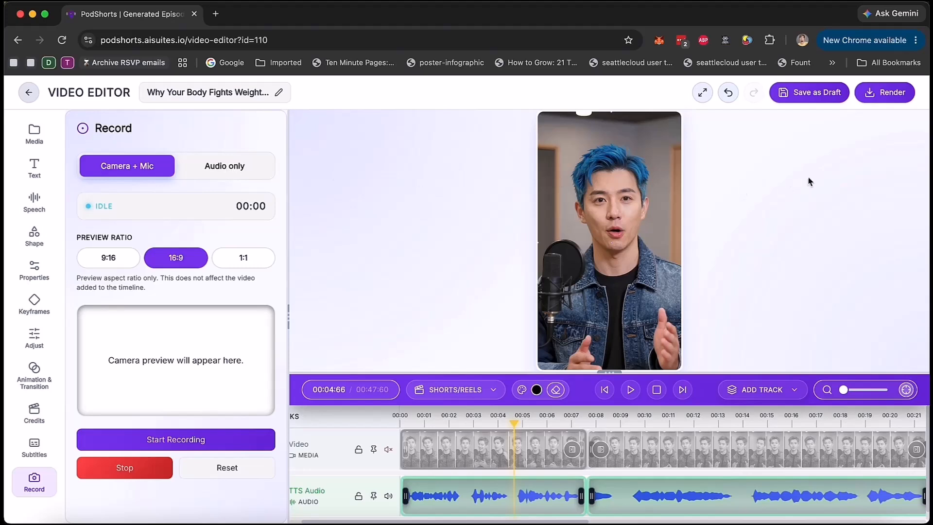
left_click(882, 98)
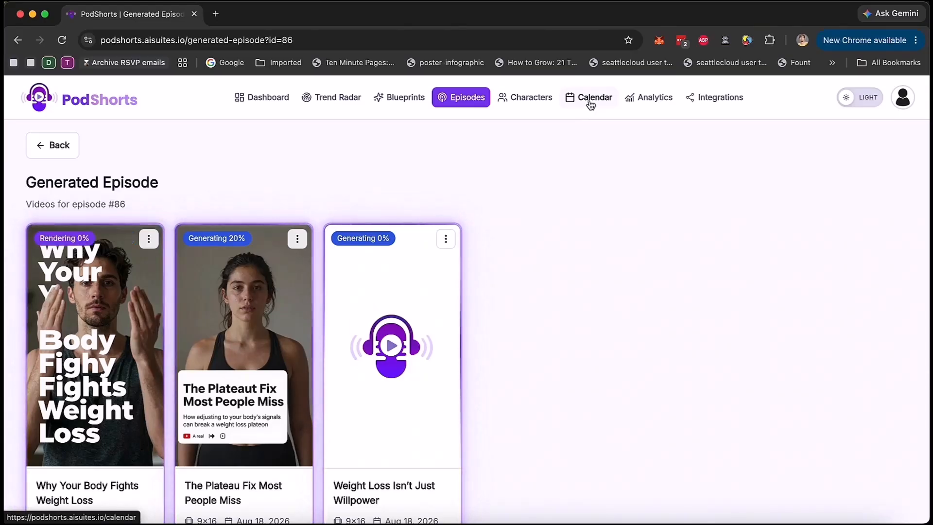
Step: Start a new calendar schedule for the weight loss episode, examine its content and social account options, discard it and look over the month's posts
left_click(591, 105)
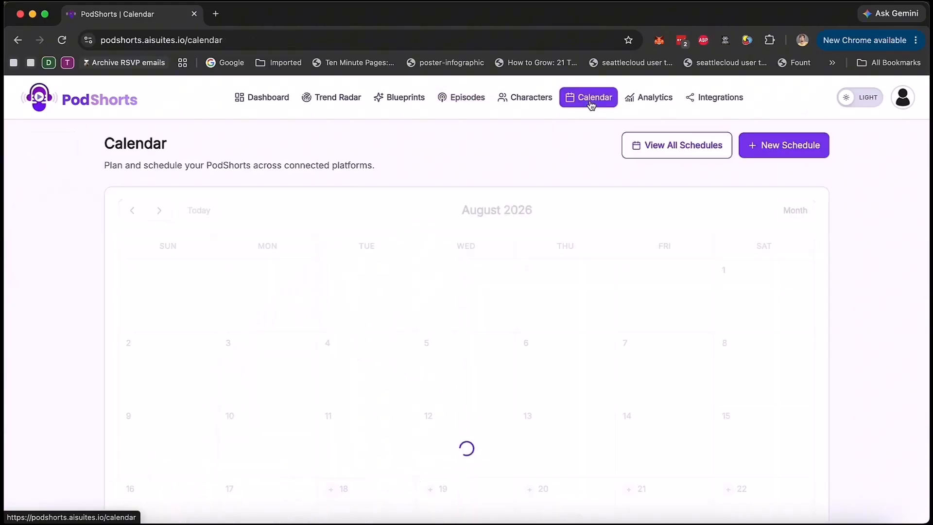
left_click(779, 148)
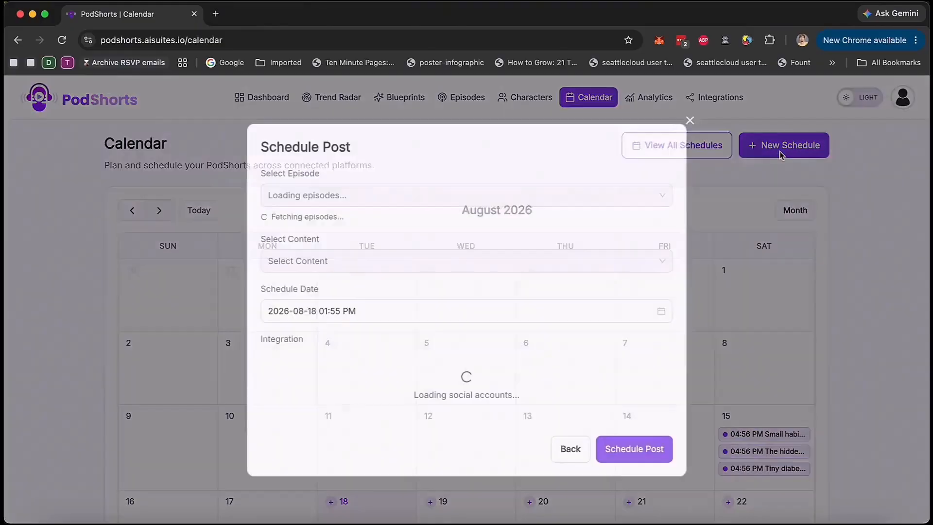
left_click(399, 173)
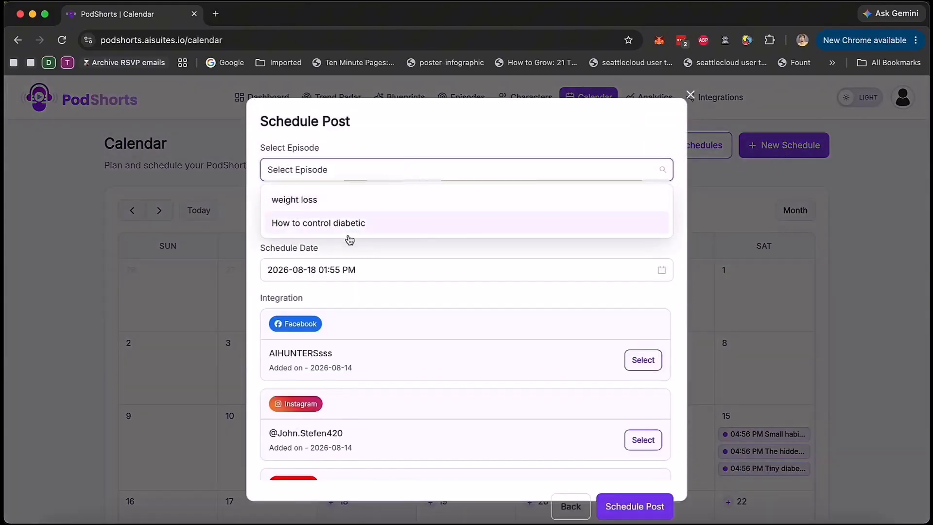
left_click(389, 200)
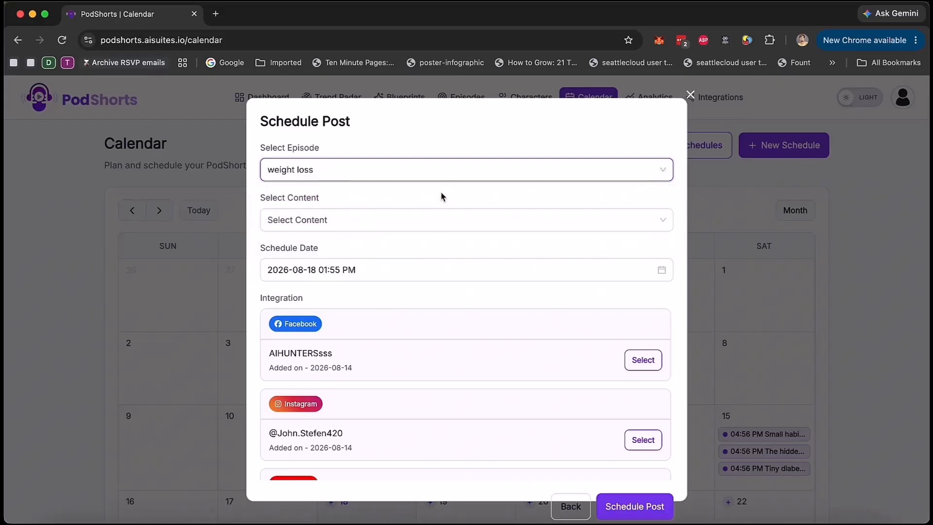
left_click(417, 217)
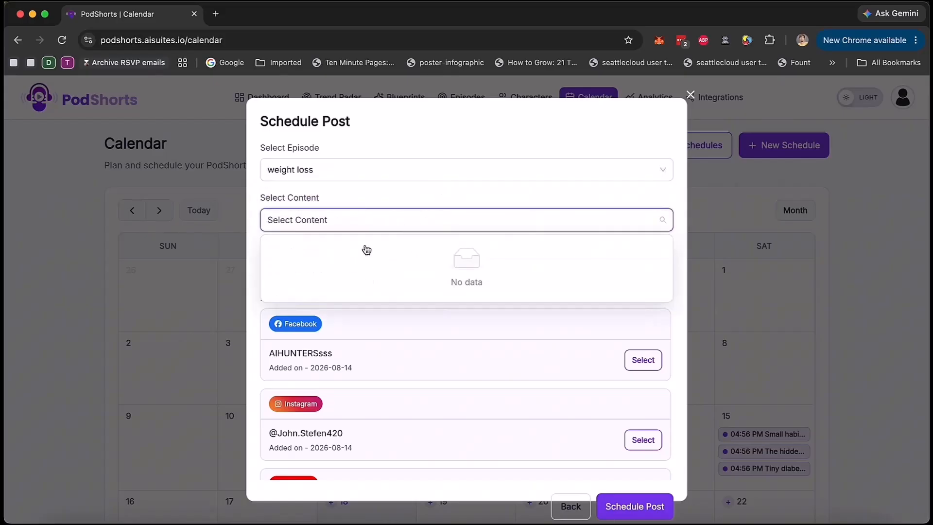
left_click(403, 197)
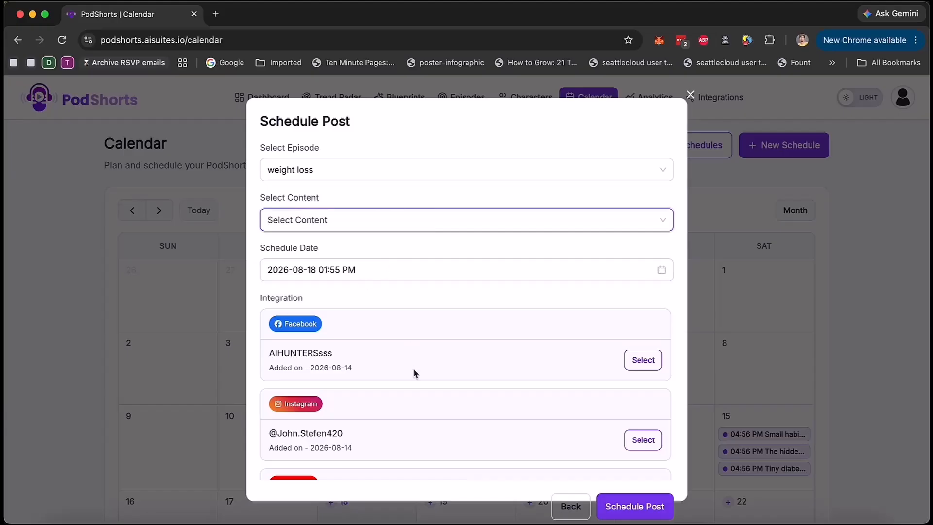
scroll(519, 346, "down", 2)
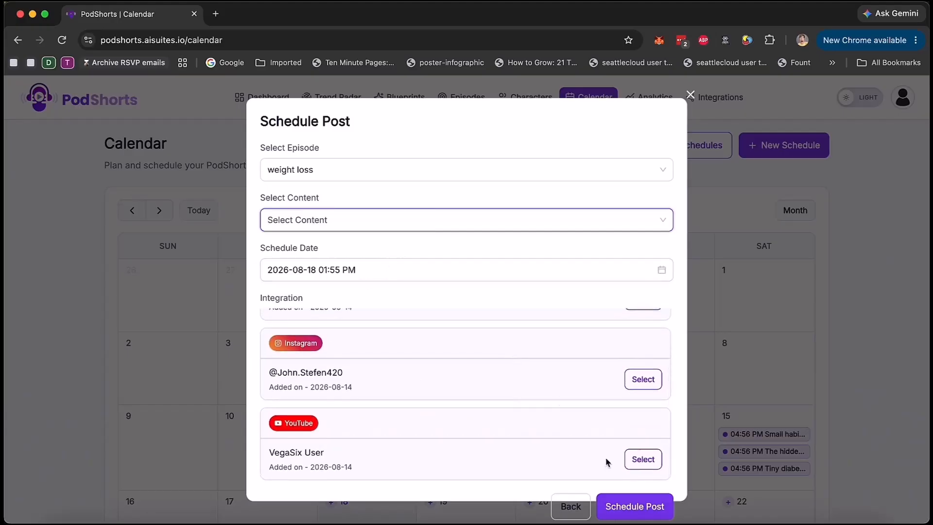
left_click(689, 94)
scroll(617, 347, "down", 3)
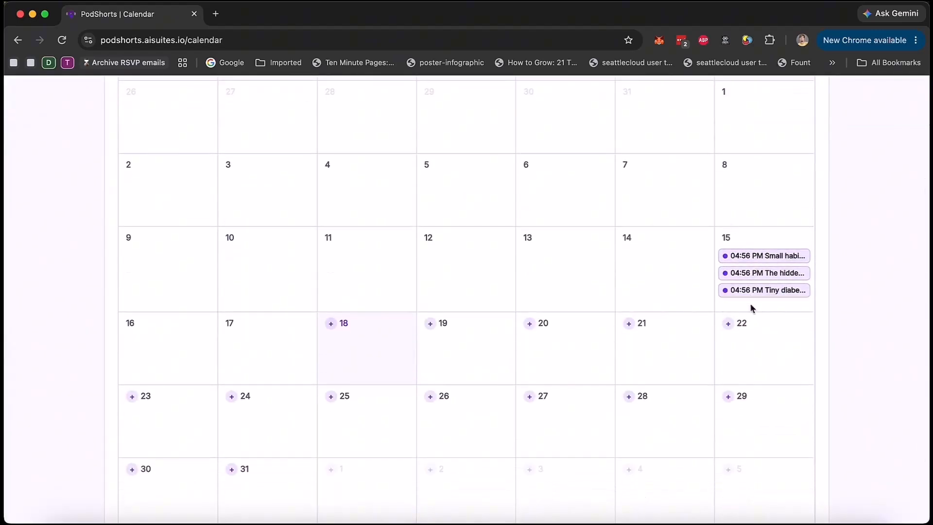
scroll(744, 286, "up", 4)
Step: Look over the saved characters and the analytics on platform performance, engagement mix, individual videos and posts
left_click(555, 98)
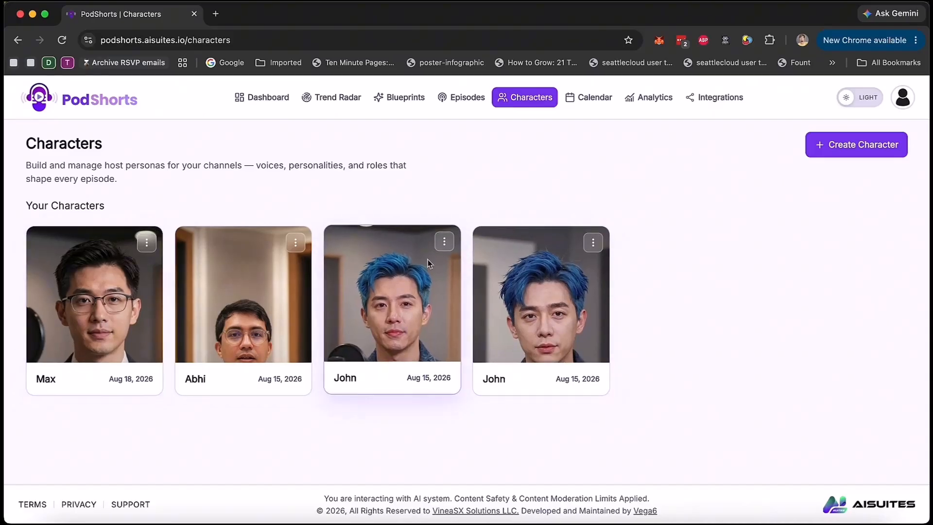
left_click(653, 99)
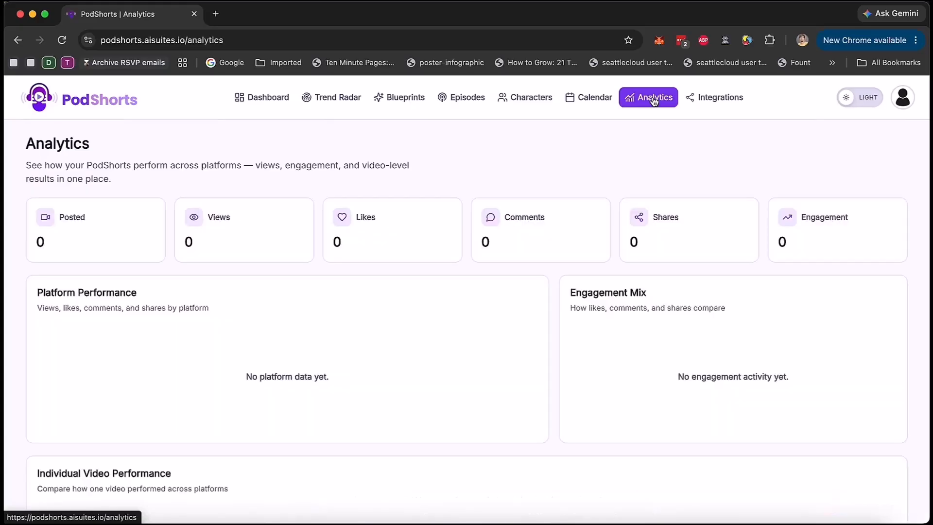
scroll(407, 296, "down", 4)
scroll(402, 302, "down", 2)
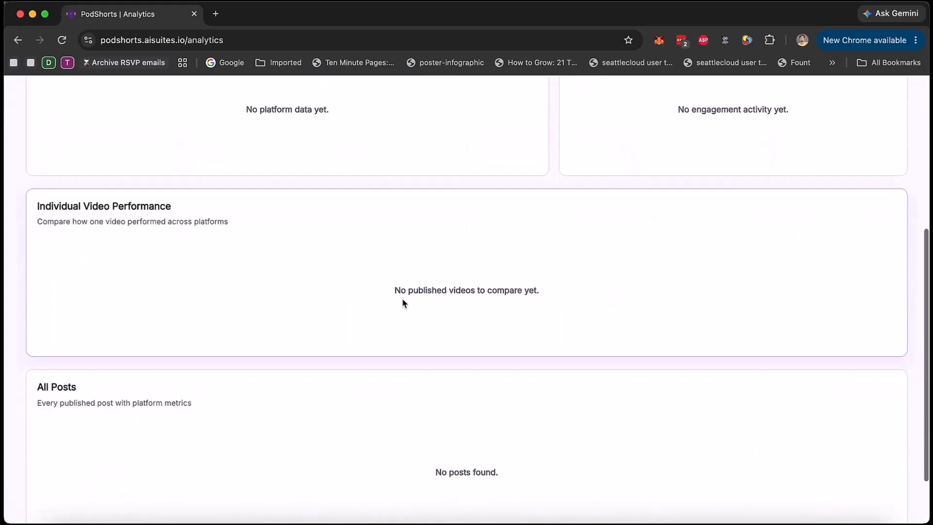
scroll(401, 298, "up", 6)
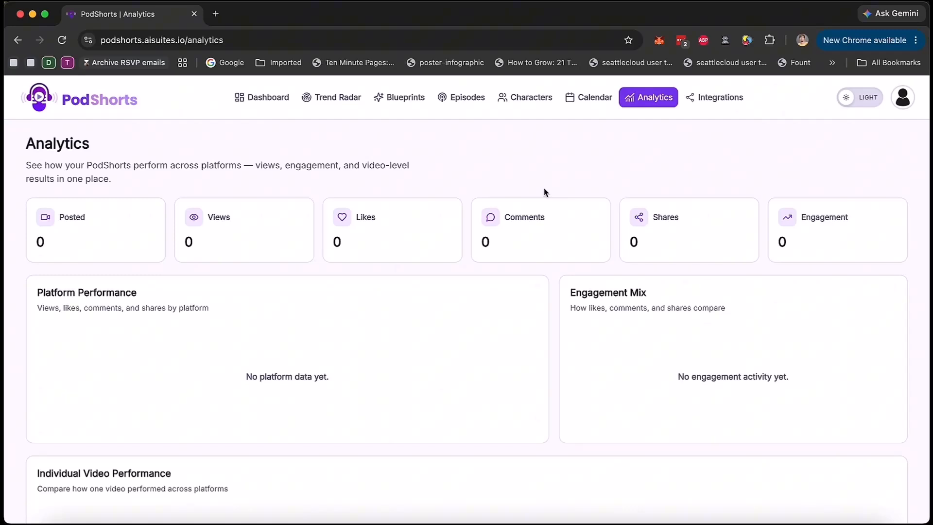
Step: Examine the integrations for Facebook, Instagram, YouTube, TikTok and Eleven Labs and their connected accounts
left_click(713, 99)
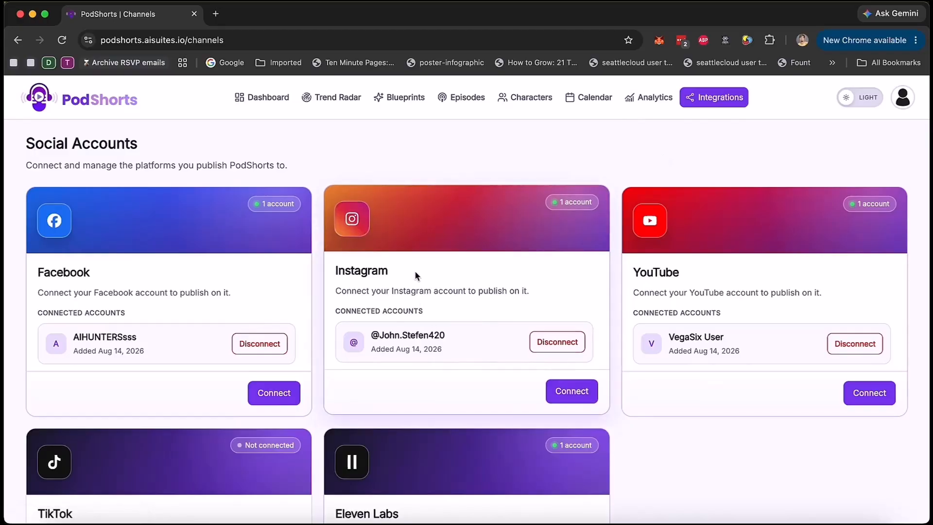
scroll(415, 272, "down", 4)
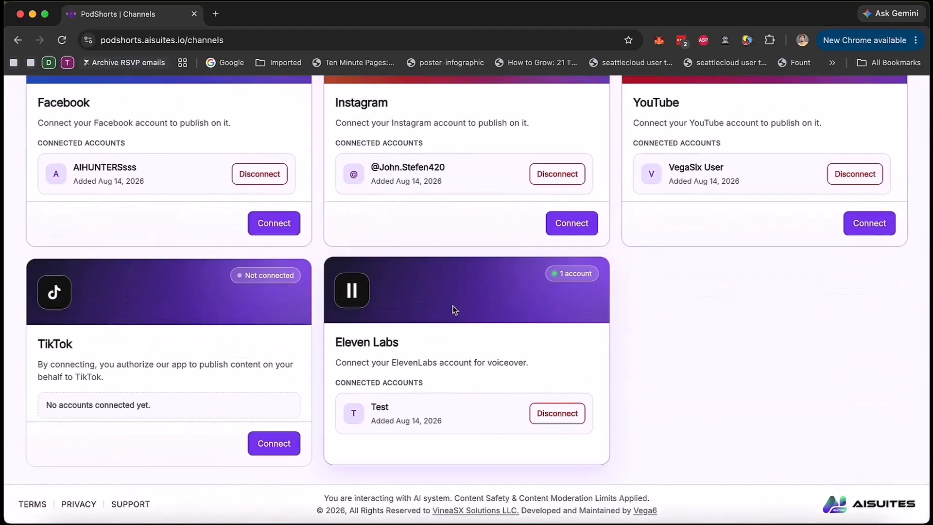
scroll(454, 311, "up", 4)
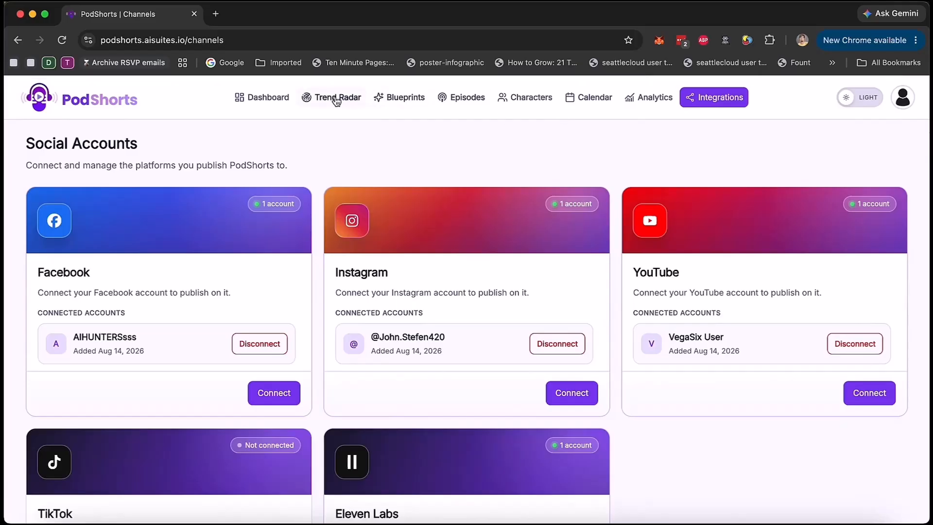
Step: Check the rendering progress of the weight loss episode's shorts and look over the dashboard's statistics and recent episodes
left_click(458, 98)
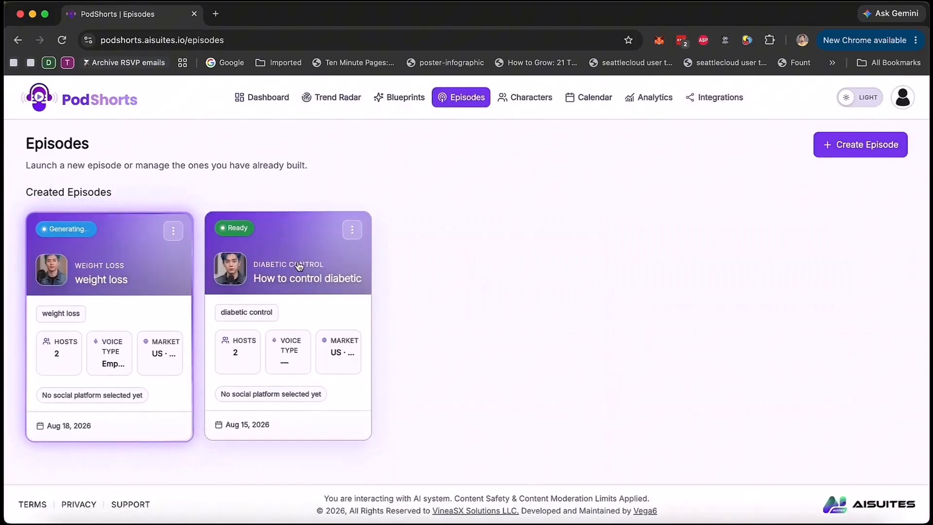
left_click(152, 270)
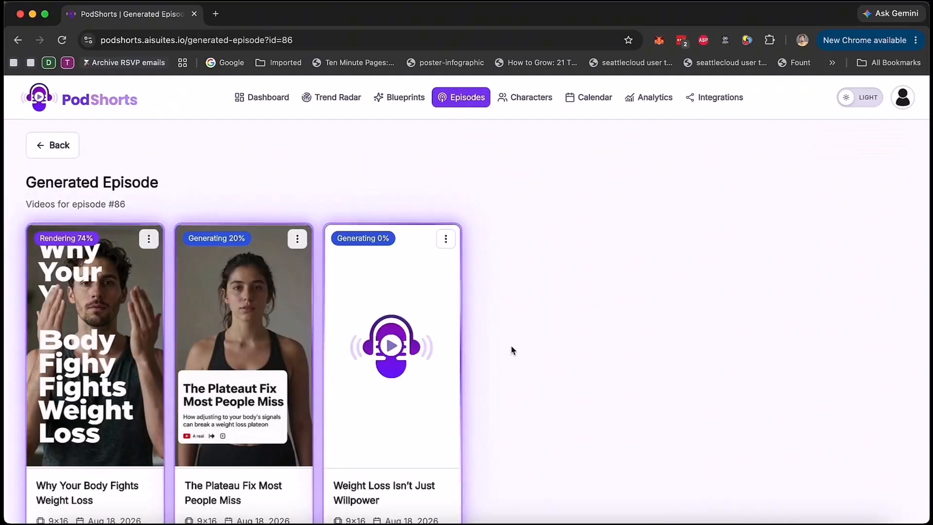
left_click(269, 104)
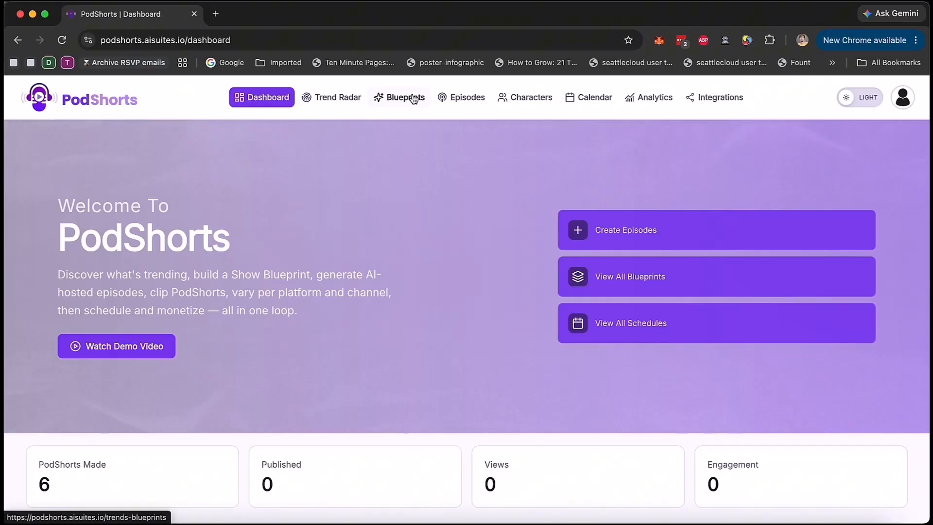
scroll(490, 316, "down", 10)
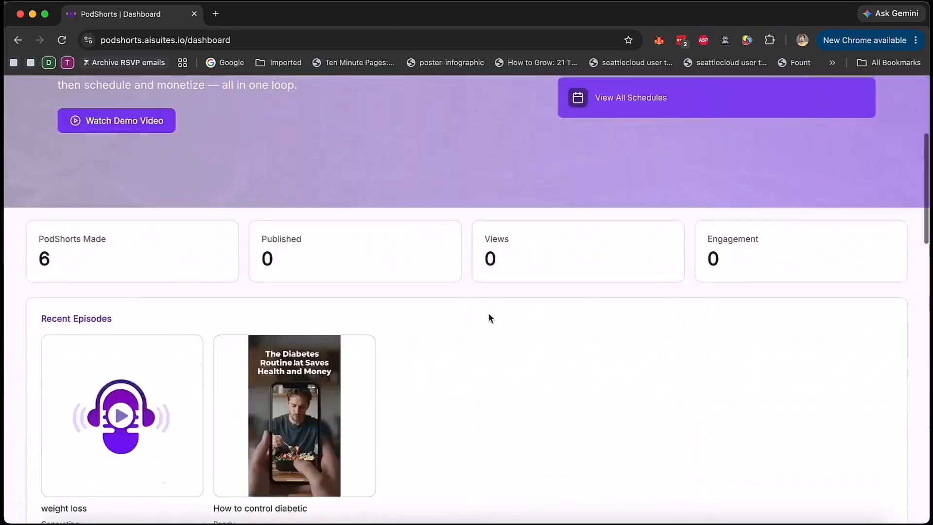